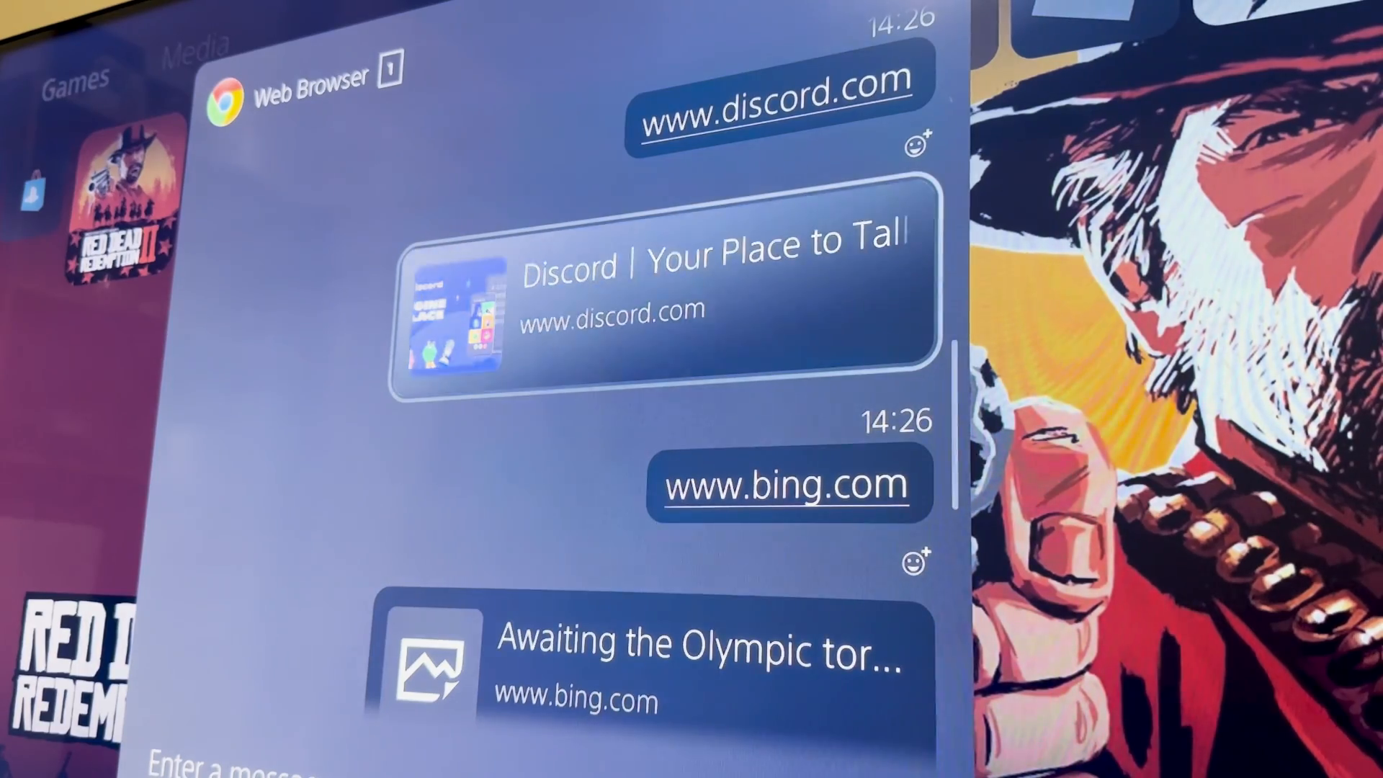
- Scroll down through the saved links in the Web Browser chat to its voice party option
{"action": "key", "text": "Down"}
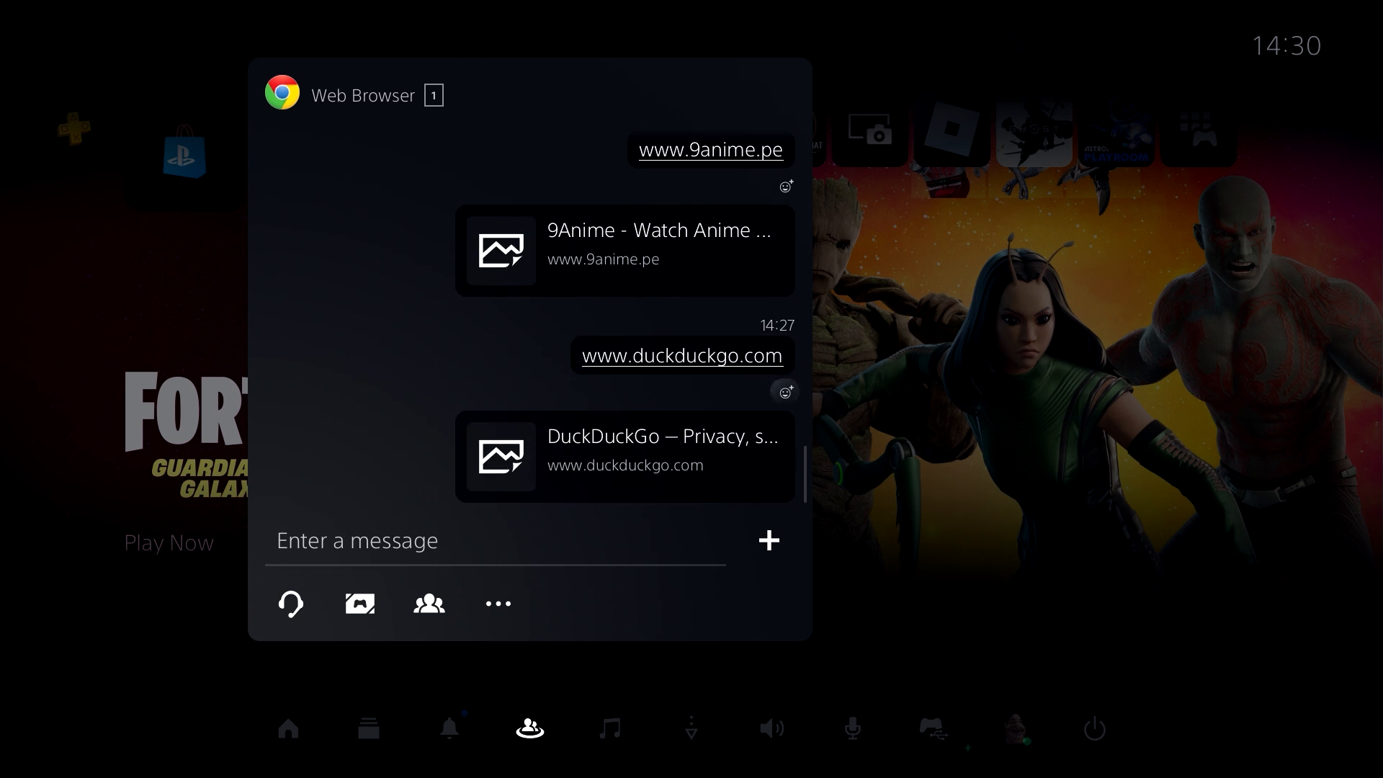
{"action": "key", "text": "Down"}
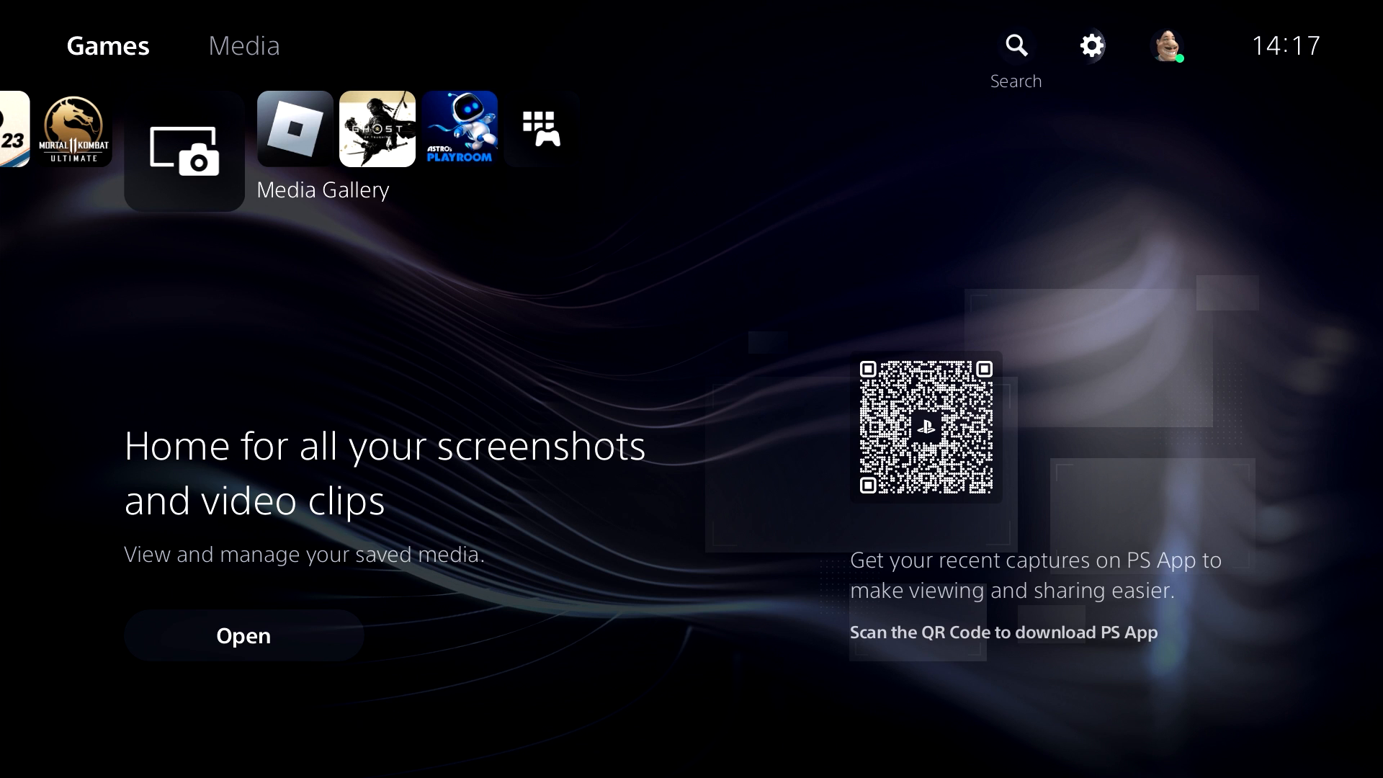
- Reach the Web Browser settings under Settings > System
{"action": "key", "text": "Return"}
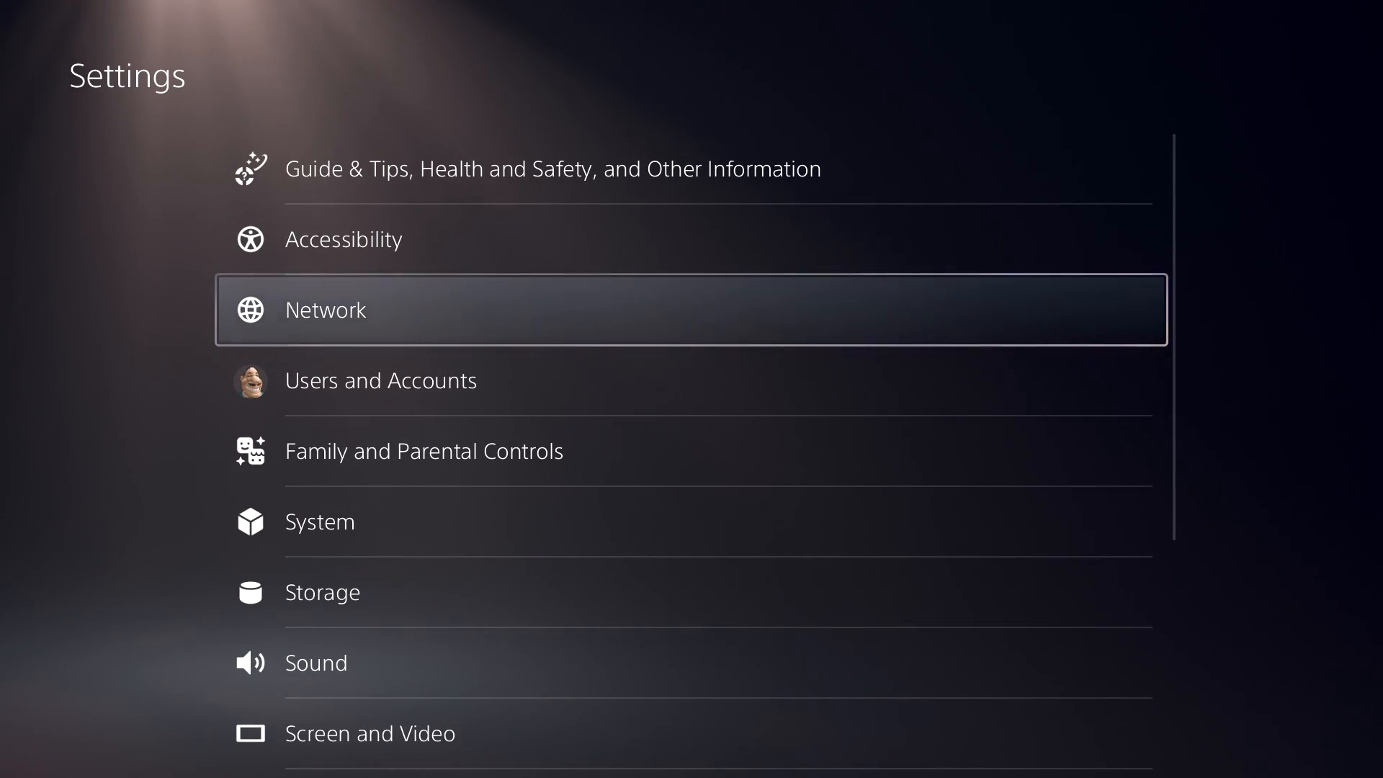
{"action": "key", "text": "Down"}
{"action": "key", "text": "Down"}
{"action": "key", "text": "Down"}
{"action": "key", "text": "Return"}
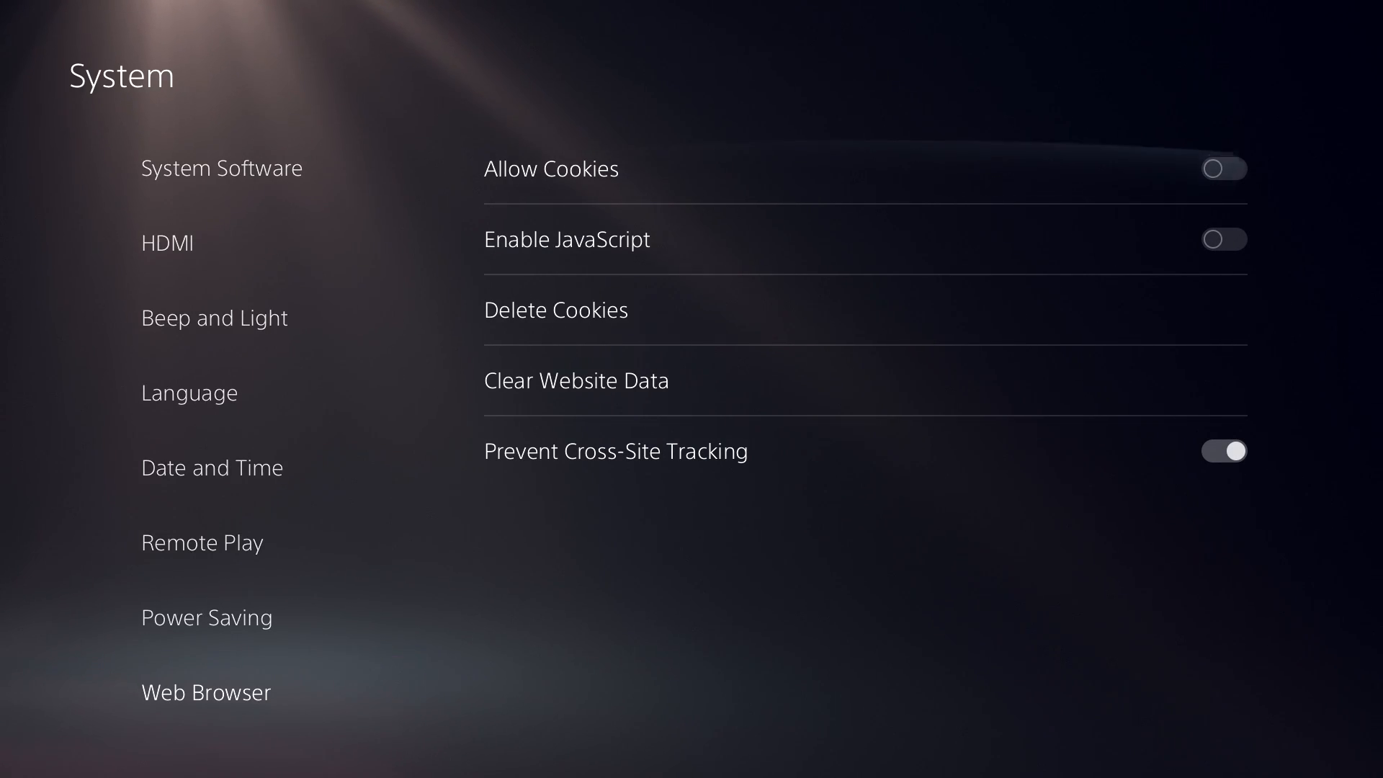
{"action": "key", "text": "Return"}
- Turn on Enable JavaScript and Allow Cookies for the browser, then return home
{"action": "key", "text": "Down"}
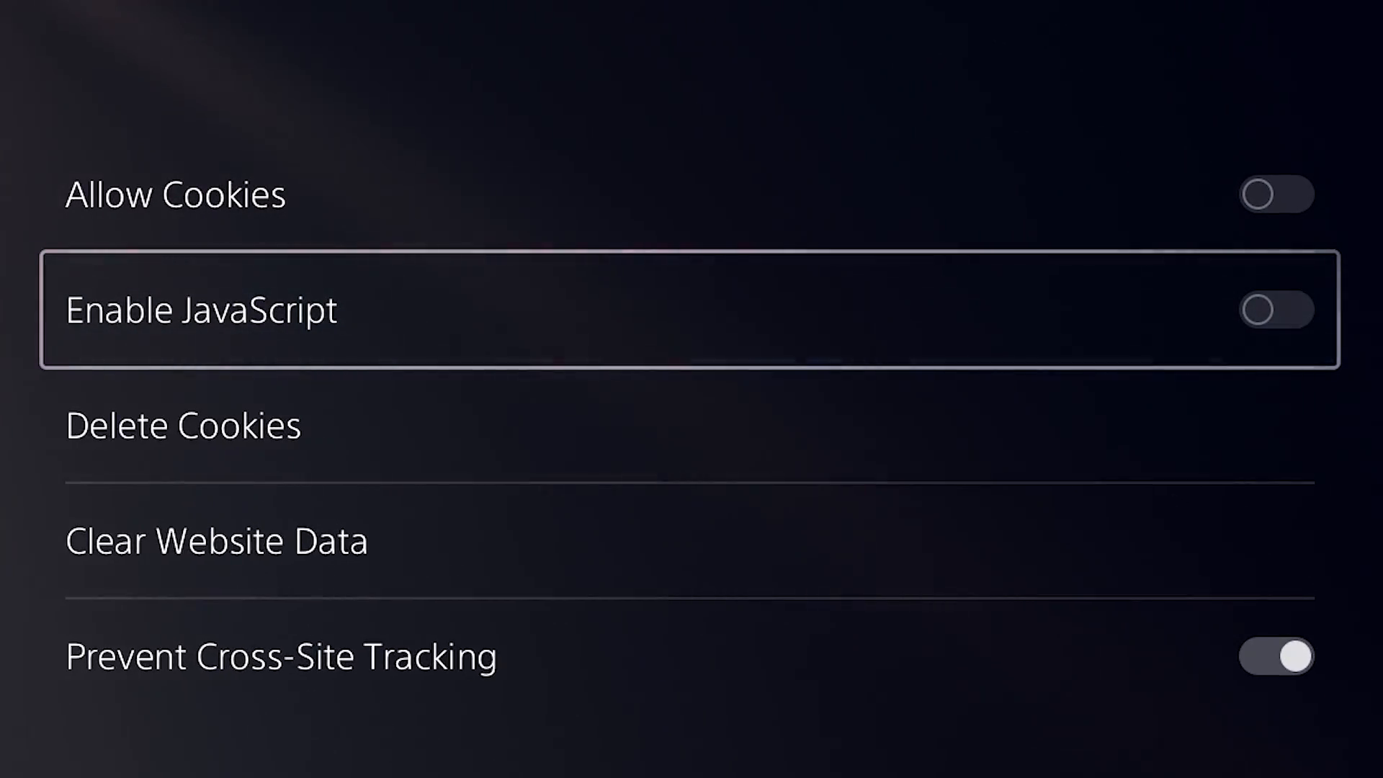
{"action": "key", "text": "Return"}
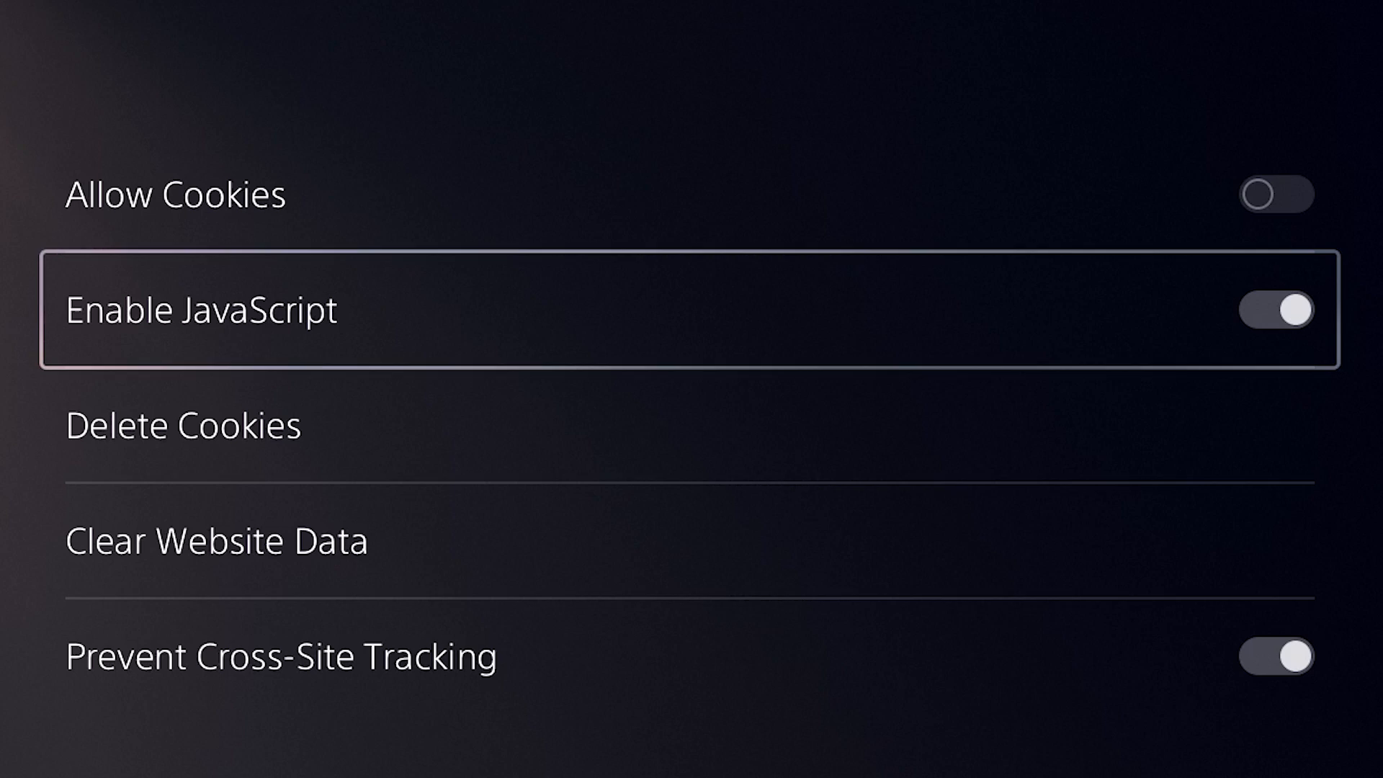
{"action": "key", "text": "Up"}
{"action": "key", "text": "Return"}
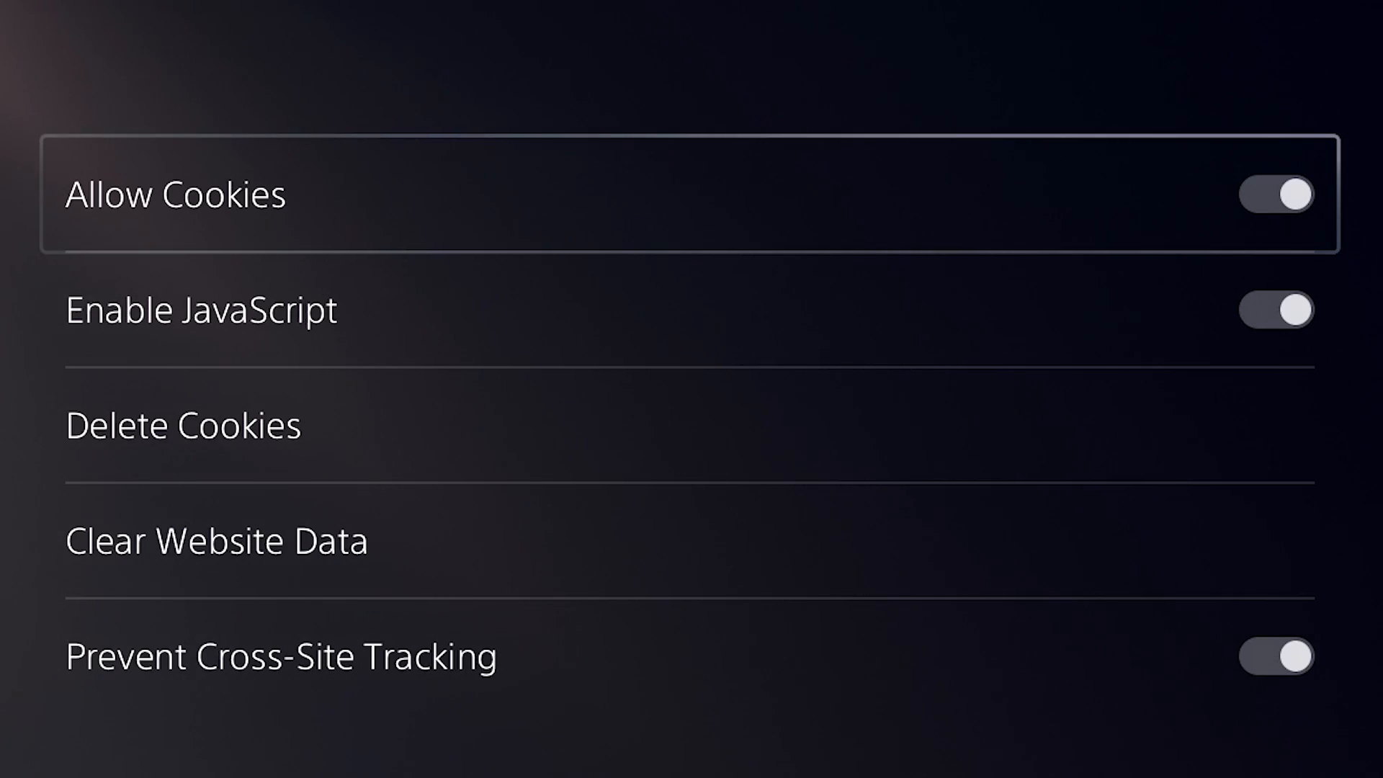
{"action": "key", "text": "Escape"}
{"action": "key", "text": "Escape"}
{"action": "key", "text": "Escape"}
{"action": "key", "text": "Escape"}
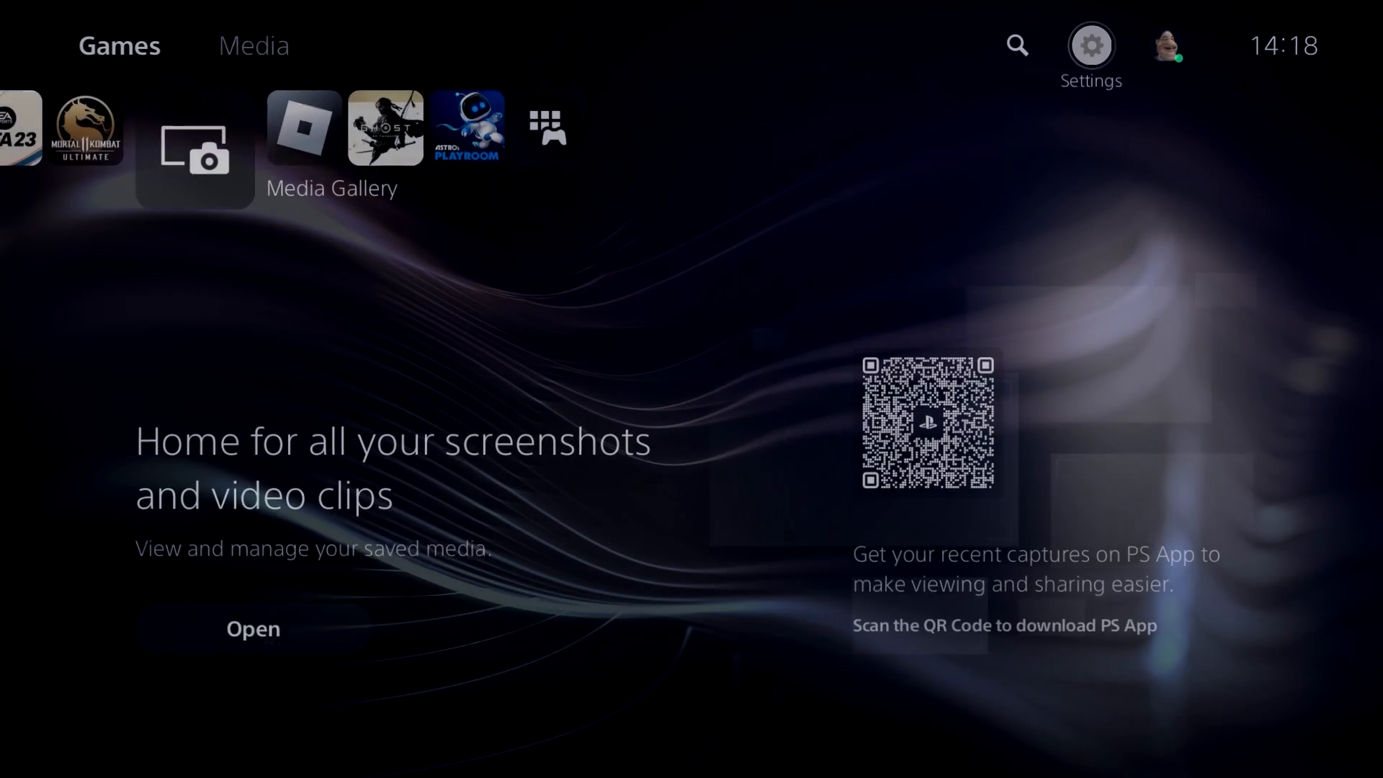
- Start a new message conversation from Game Base via the PS-button overlay
{"action": "key", "text": "super"}
{"action": "key", "text": "Down"}
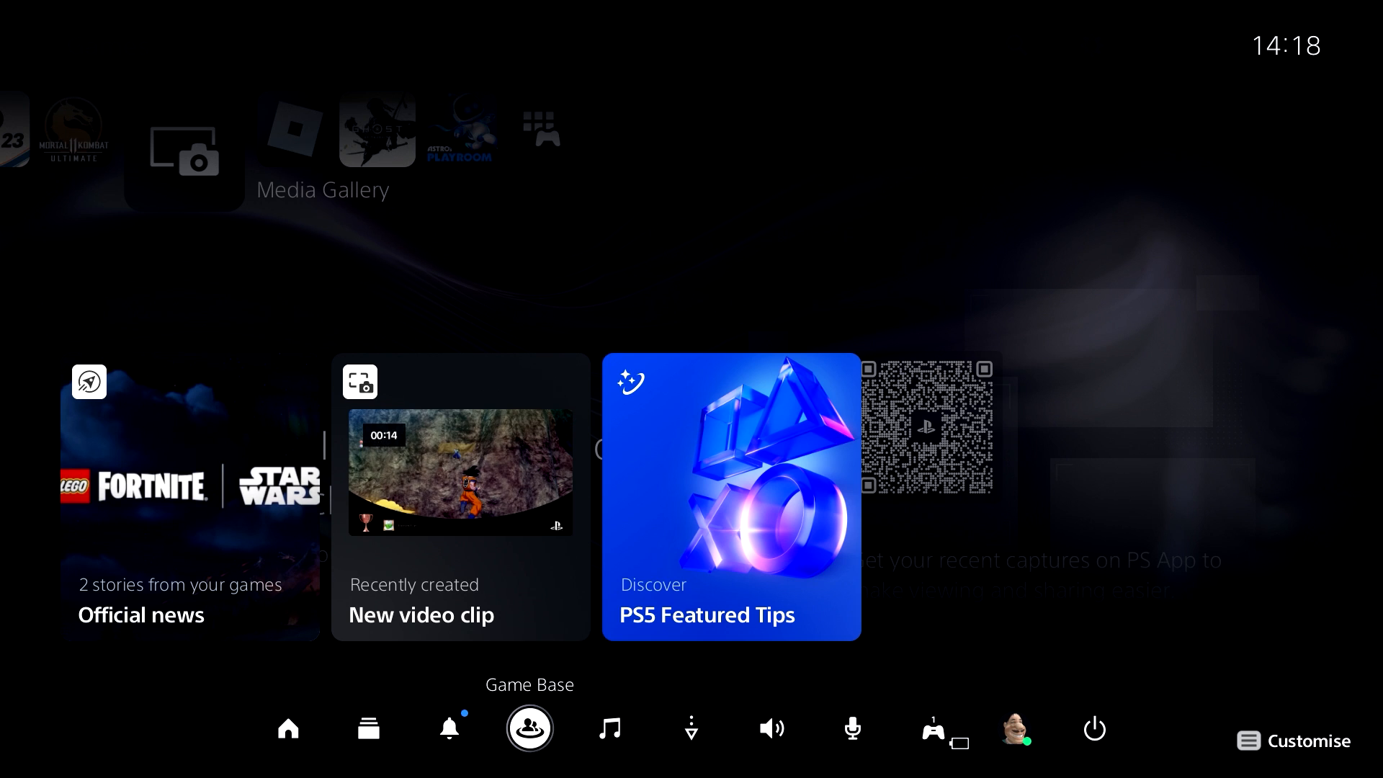
{"action": "key", "text": "Return"}
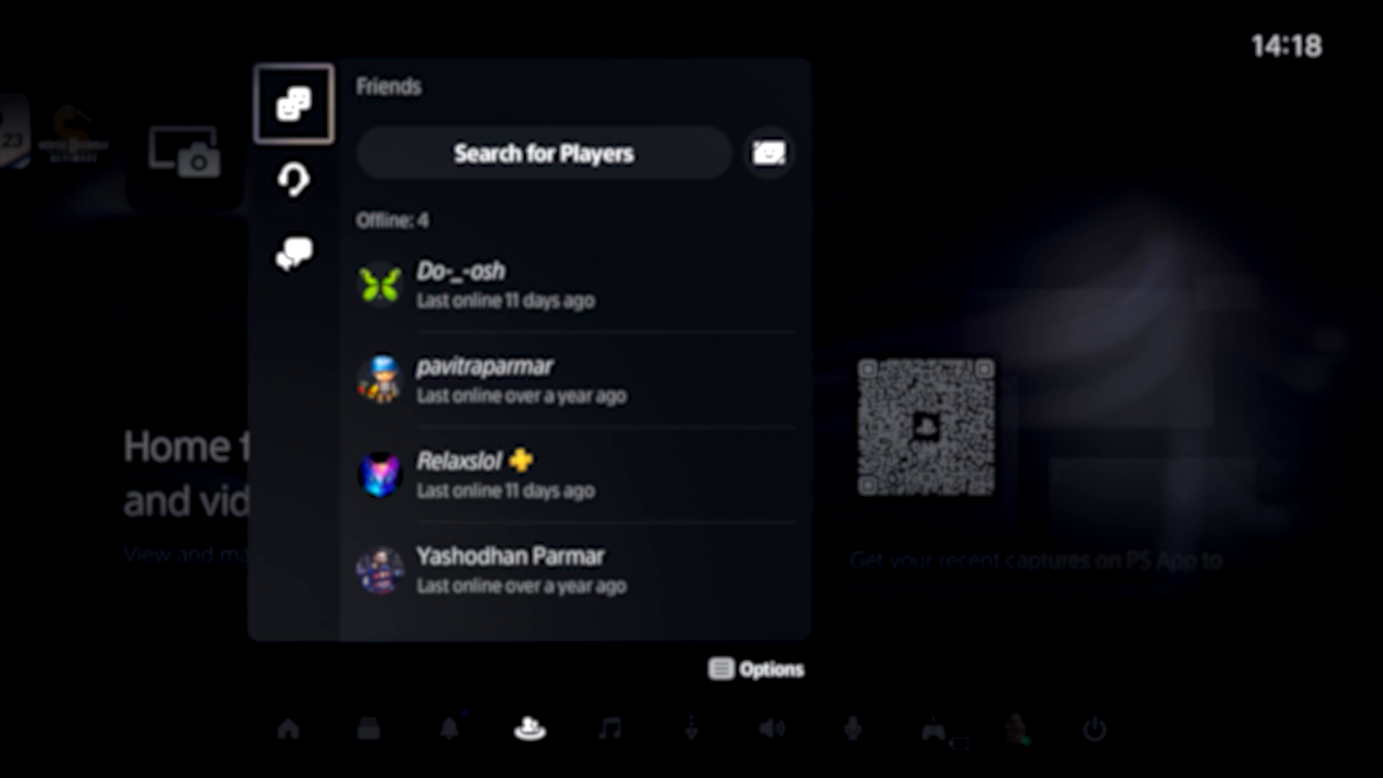
{"action": "key", "text": "Down"}
{"action": "key", "text": "Down"}
{"action": "key", "text": "Right"}
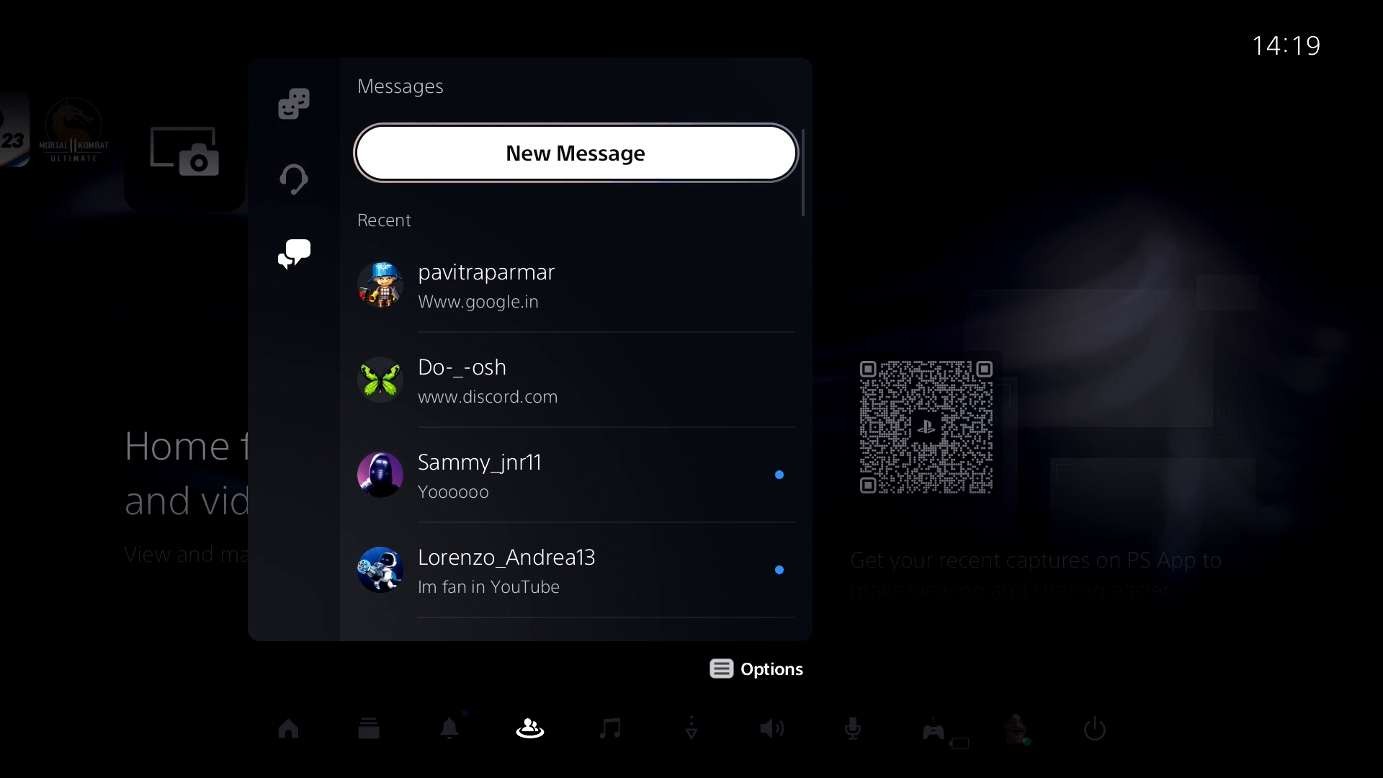
{"action": "key", "text": "Return"}
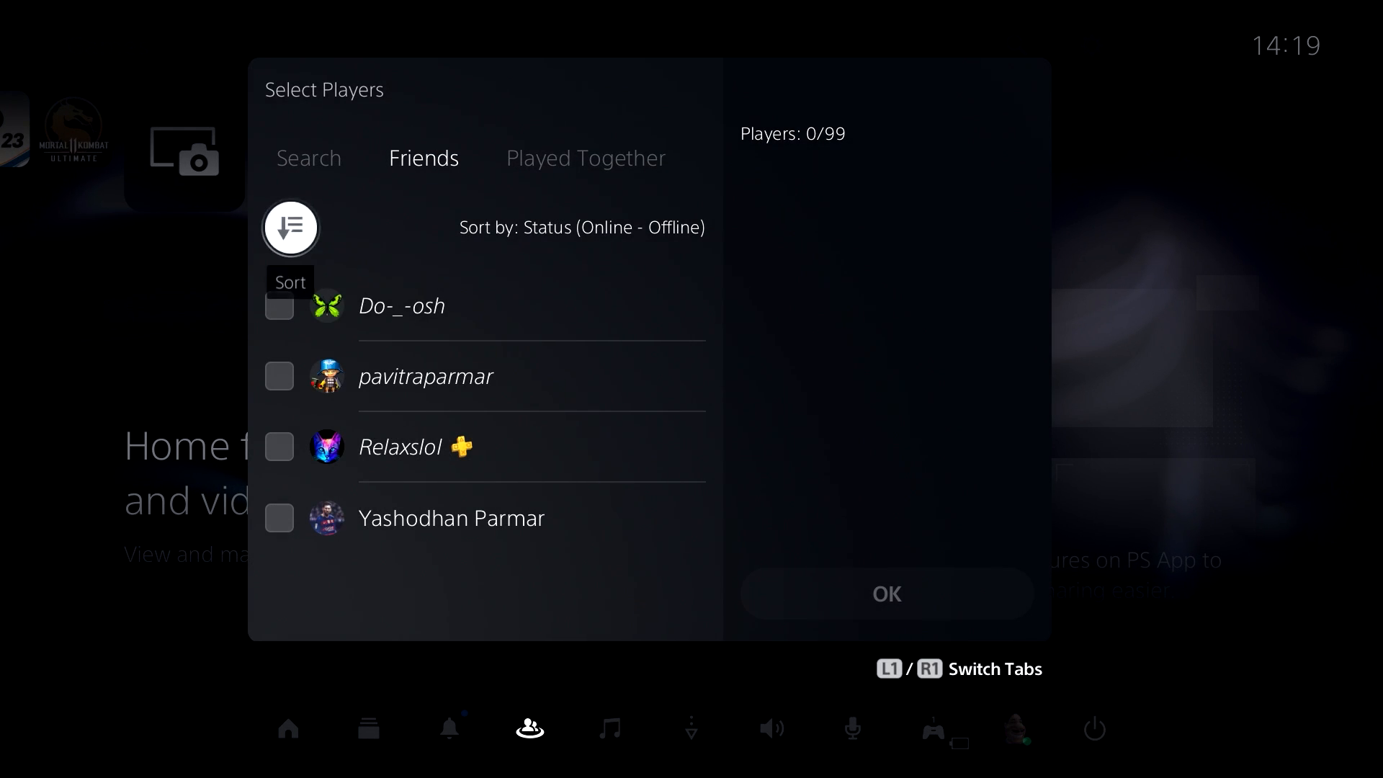
{"action": "key", "text": "Down"}
{"action": "key", "text": "Return"}
{"action": "key", "text": "Down"}
{"action": "key", "text": "Return"}
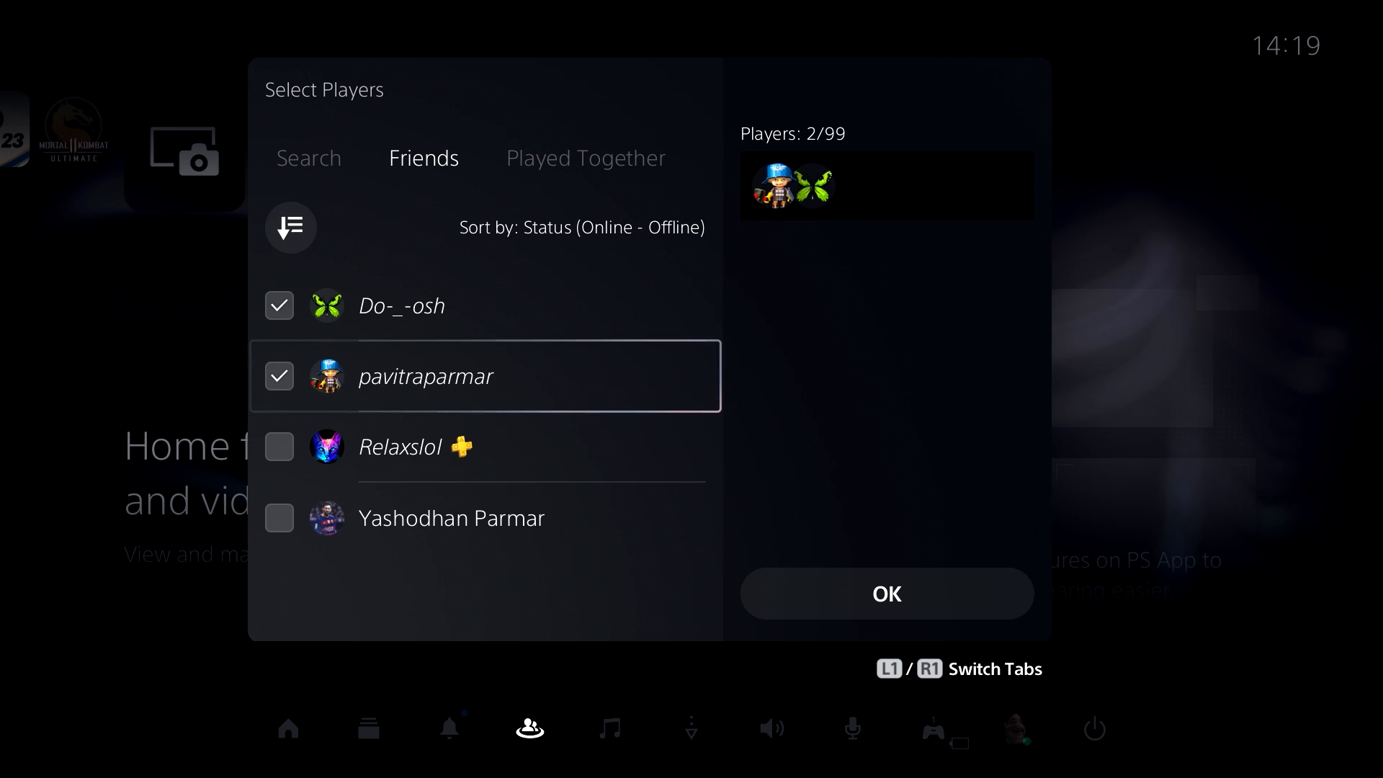
{"action": "key", "text": "Right"}
{"action": "key", "text": "Return"}
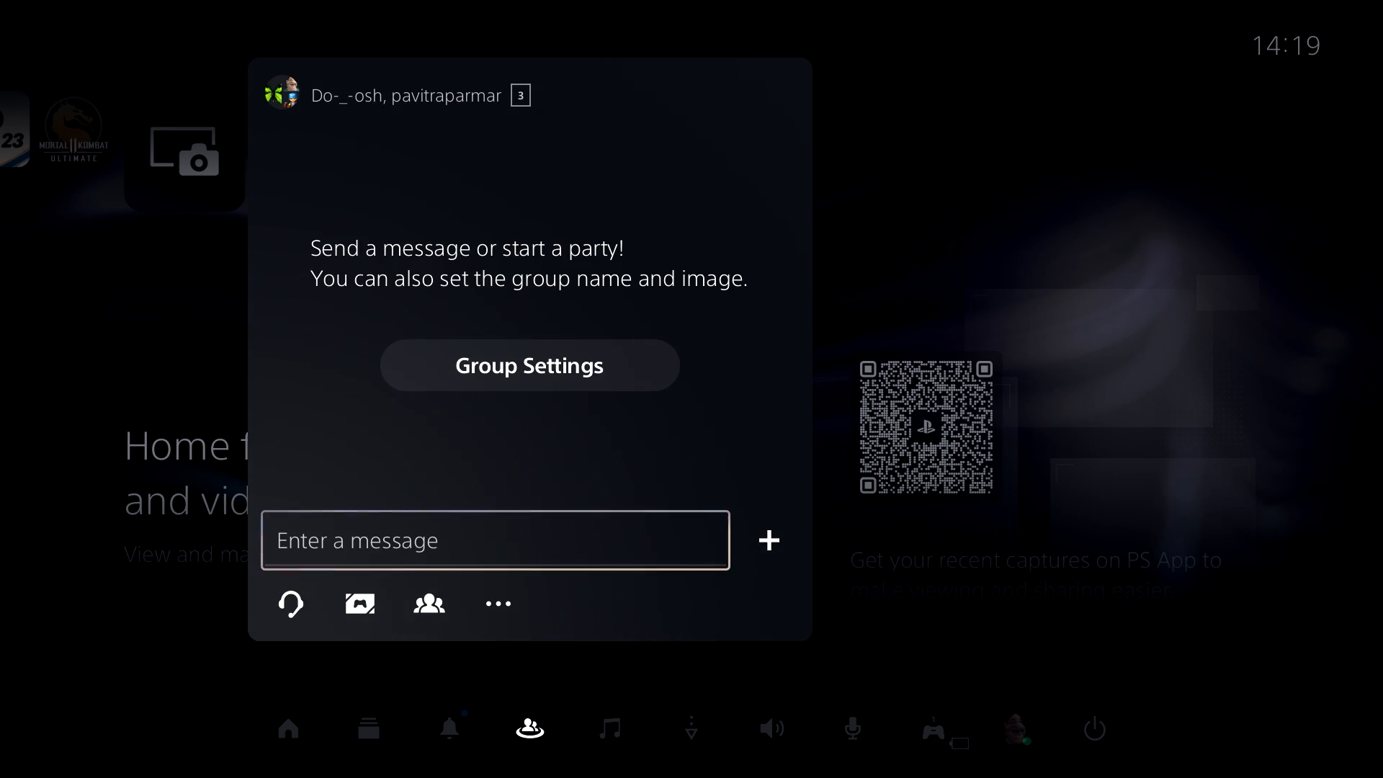
{"action": "key", "text": "Return"}
- Name the group 'Web Browser', confirm the settings and send a short test message
{"action": "key", "text": "Return"}
{"action": "type", "text": "Web Browser"}
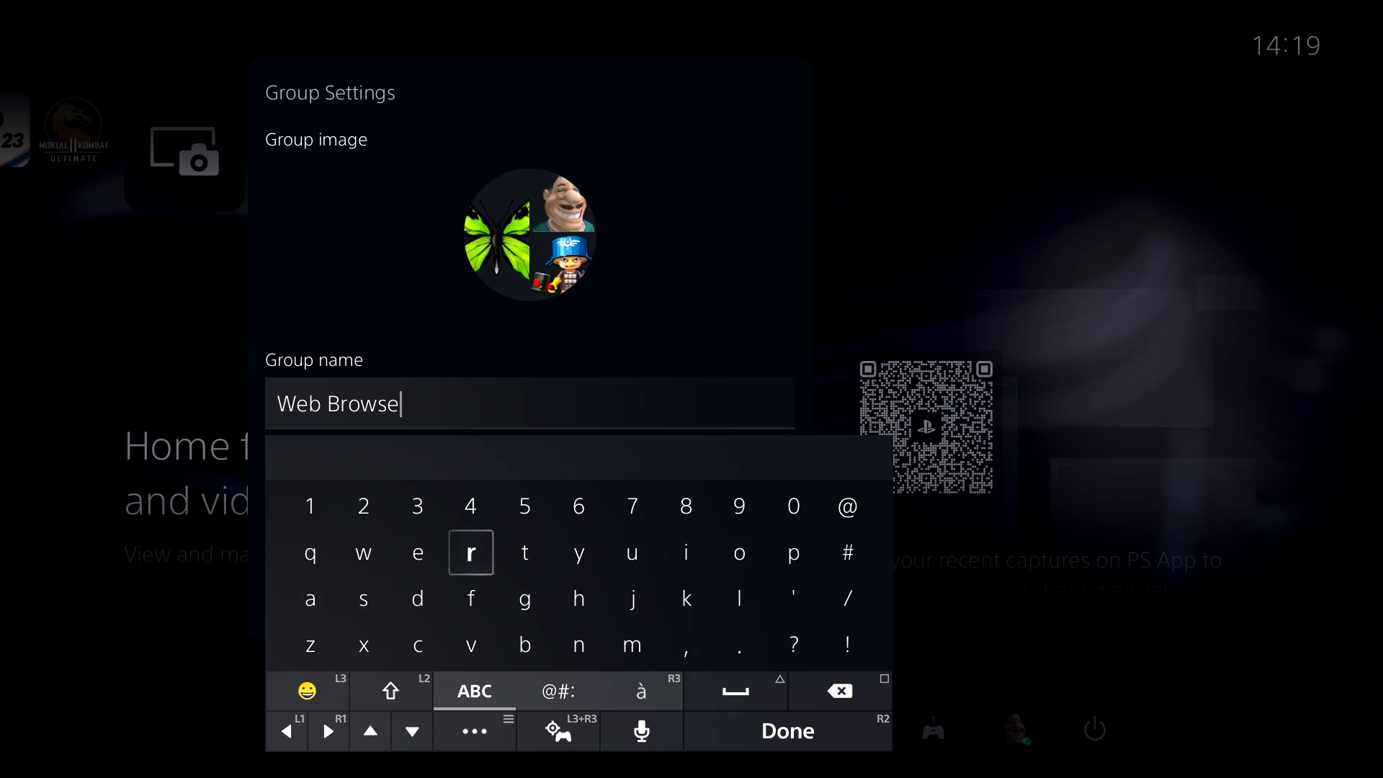
{"action": "key", "text": "Return"}
{"action": "key", "text": "Down"}
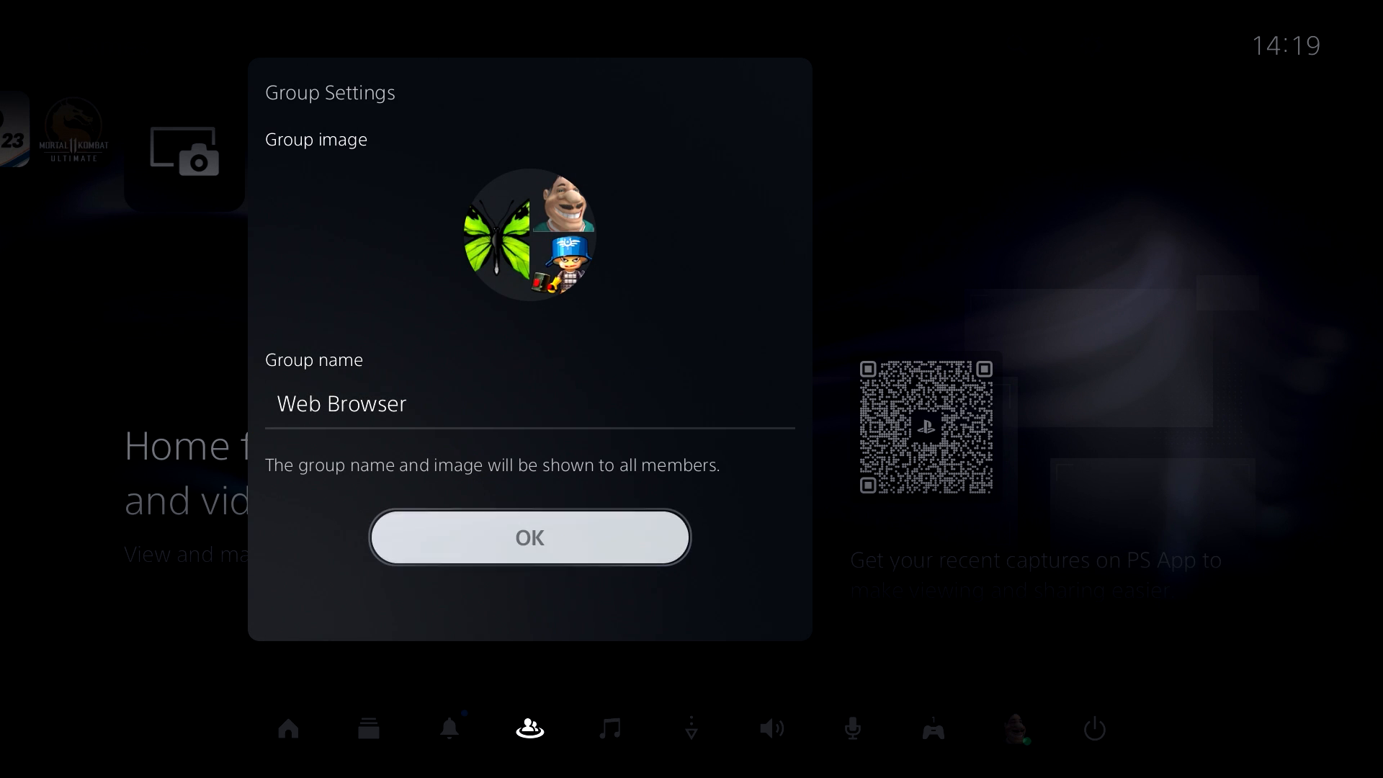
{"action": "key", "text": "Return"}
{"action": "key", "text": "Down"}
{"action": "key", "text": "Return"}
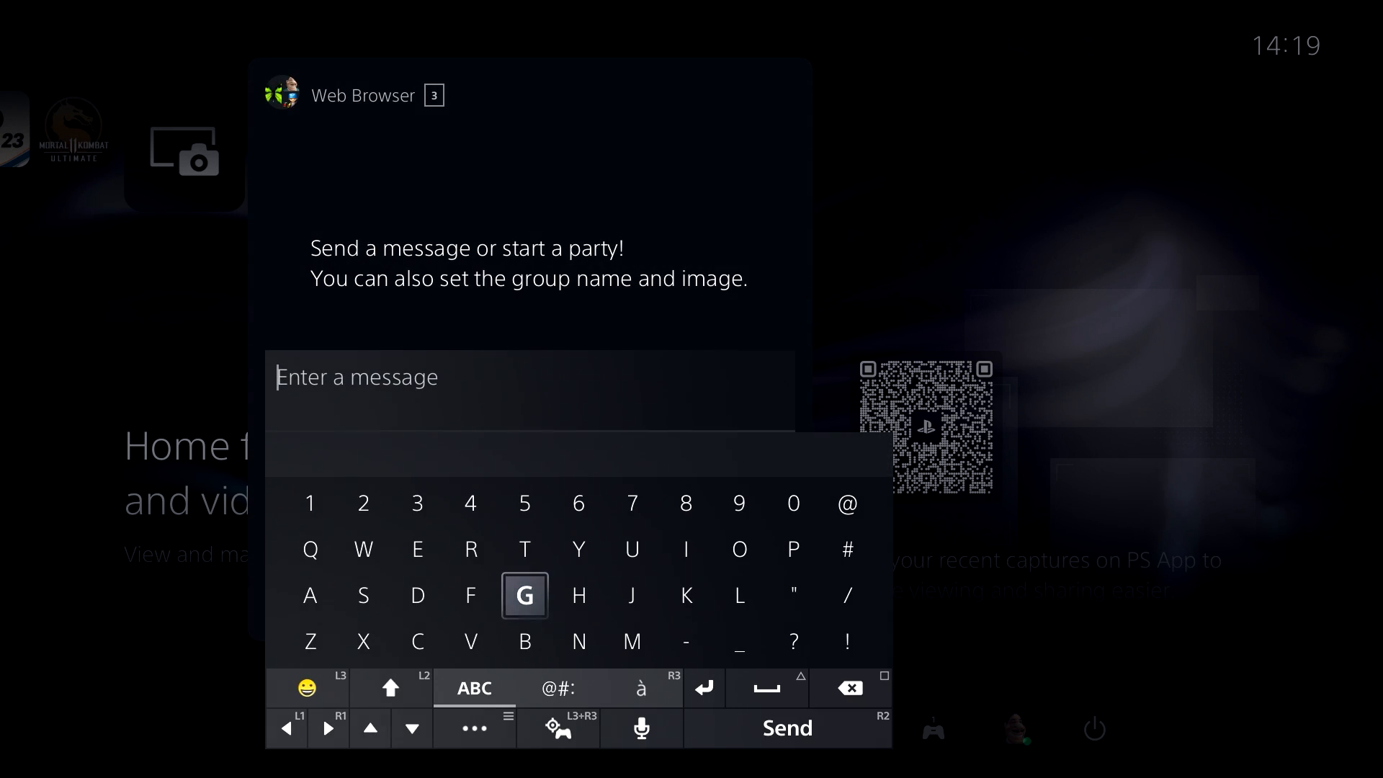
{"action": "type", "text": "Ggg"}
{"action": "key", "text": "Return"}
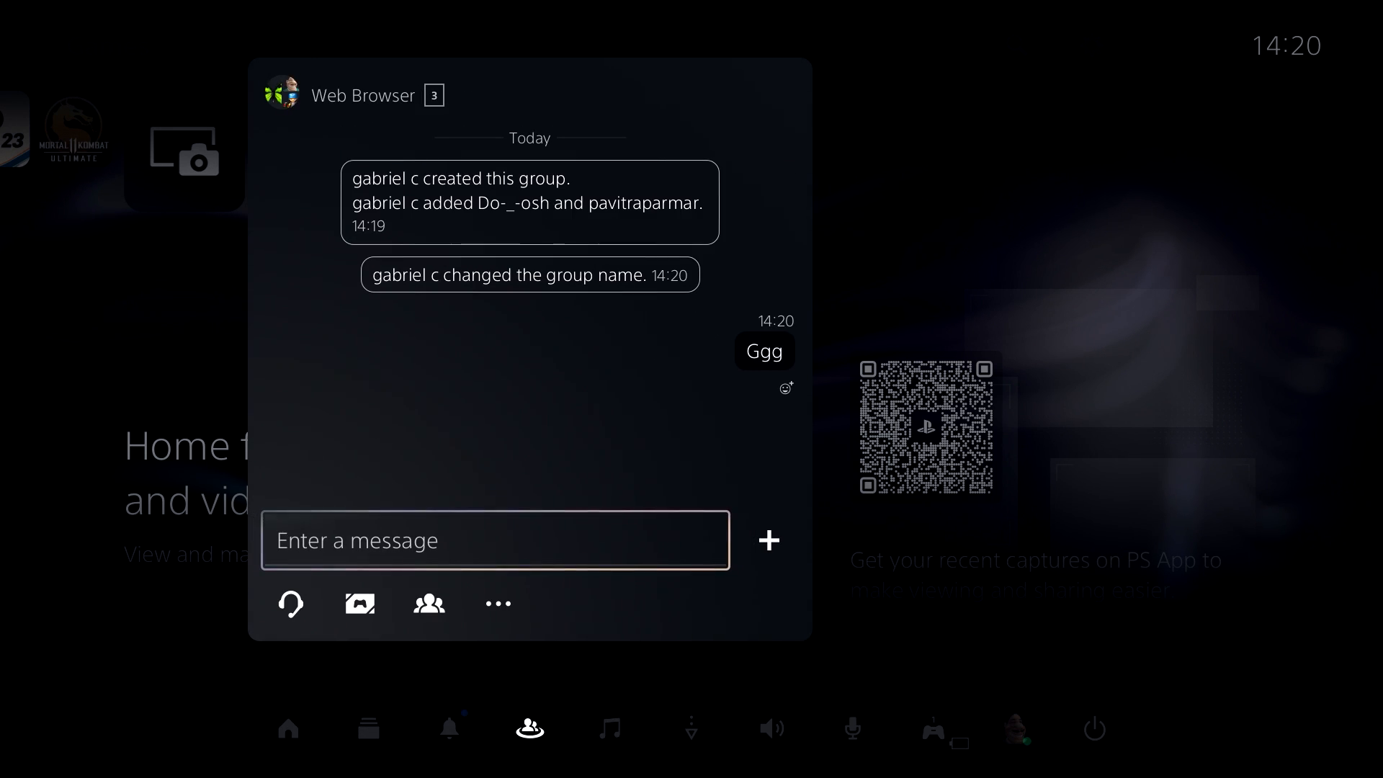
- Remove the other members from View Members so only the owner remains
{"action": "key", "text": "Down"}
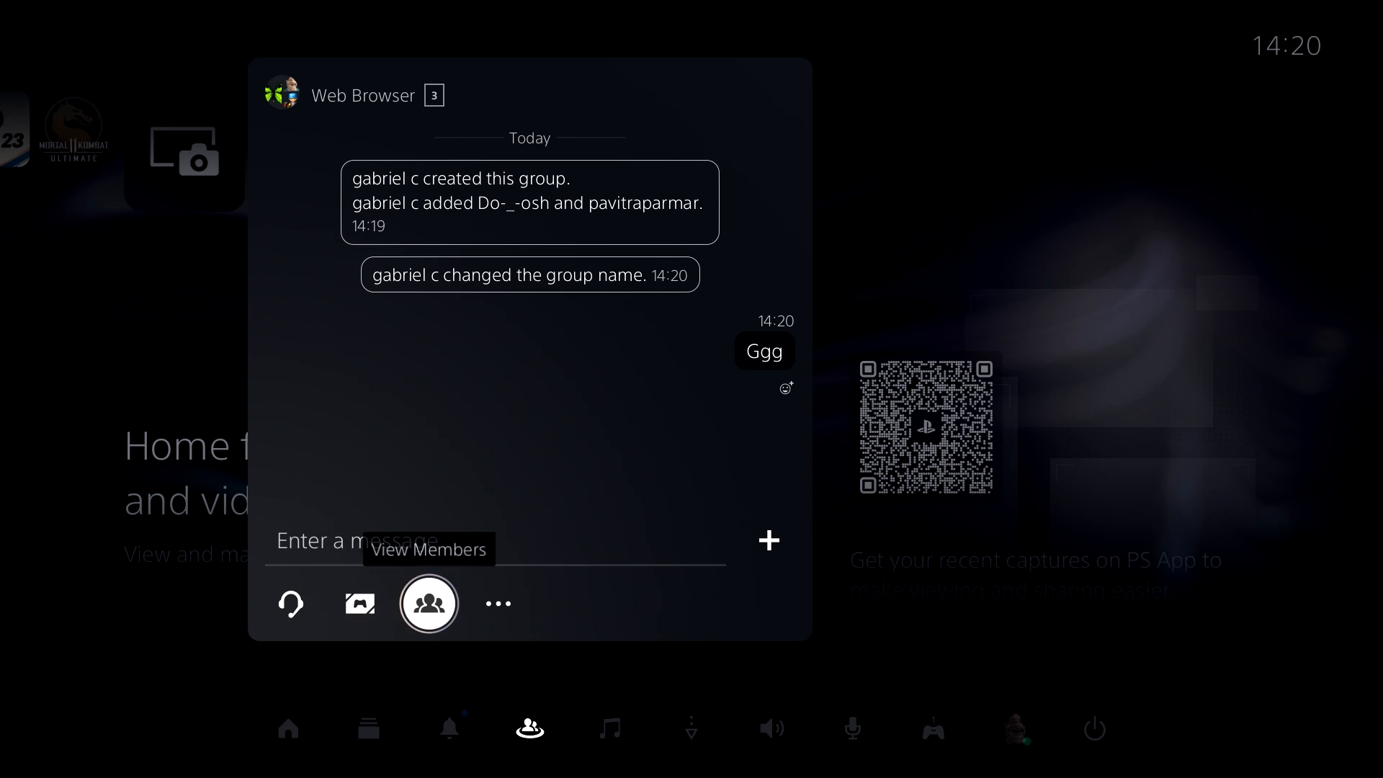
{"action": "key", "text": "Return"}
{"action": "key", "text": "Down"}
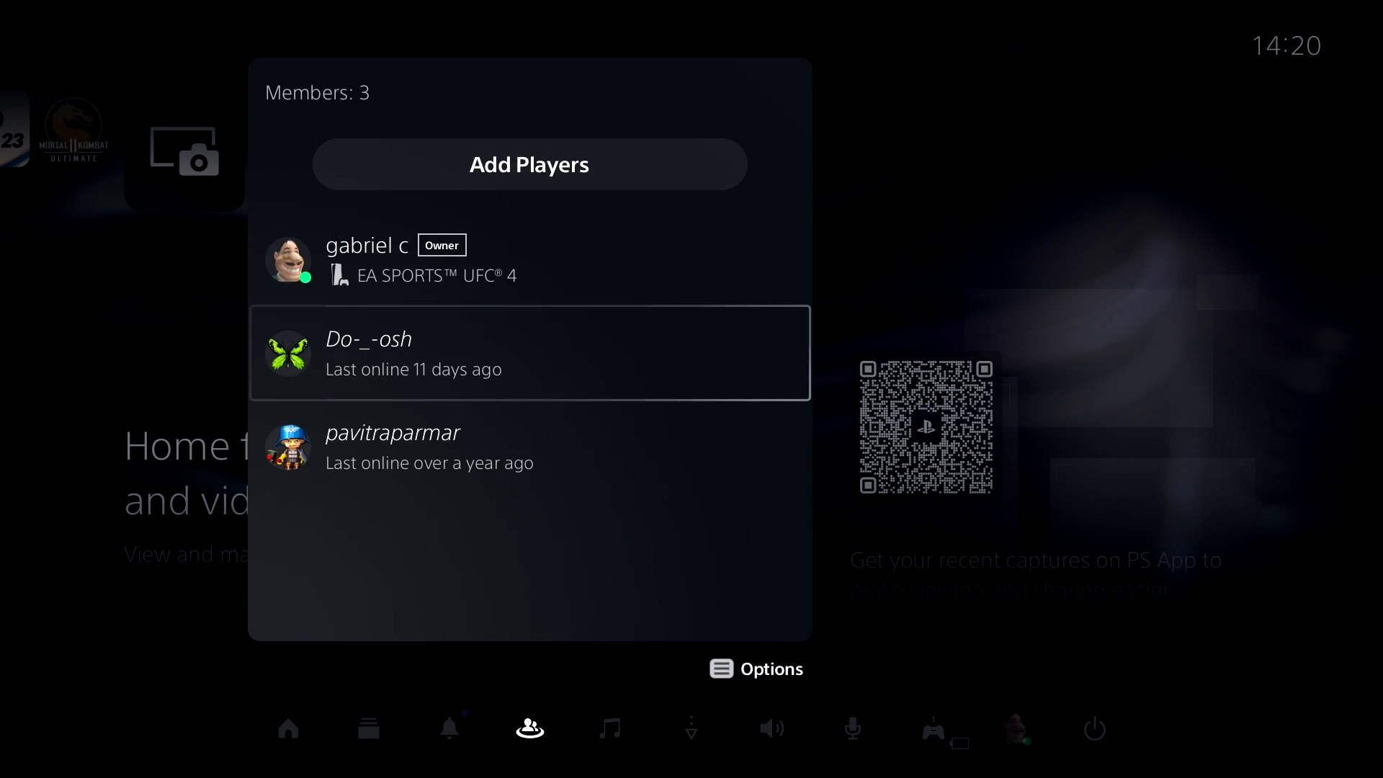
{"action": "key", "text": "Return"}
{"action": "key", "text": "Return"}
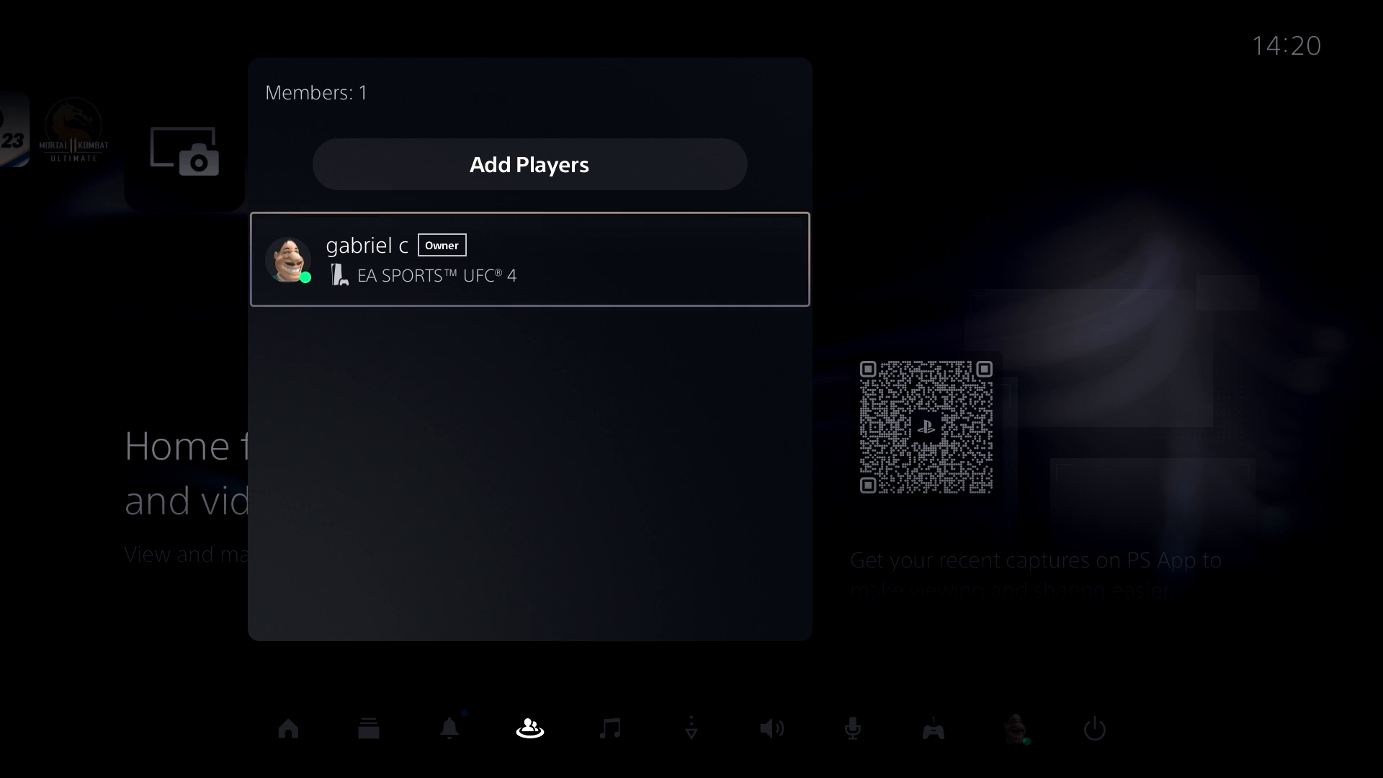
{"action": "key", "text": "Escape"}
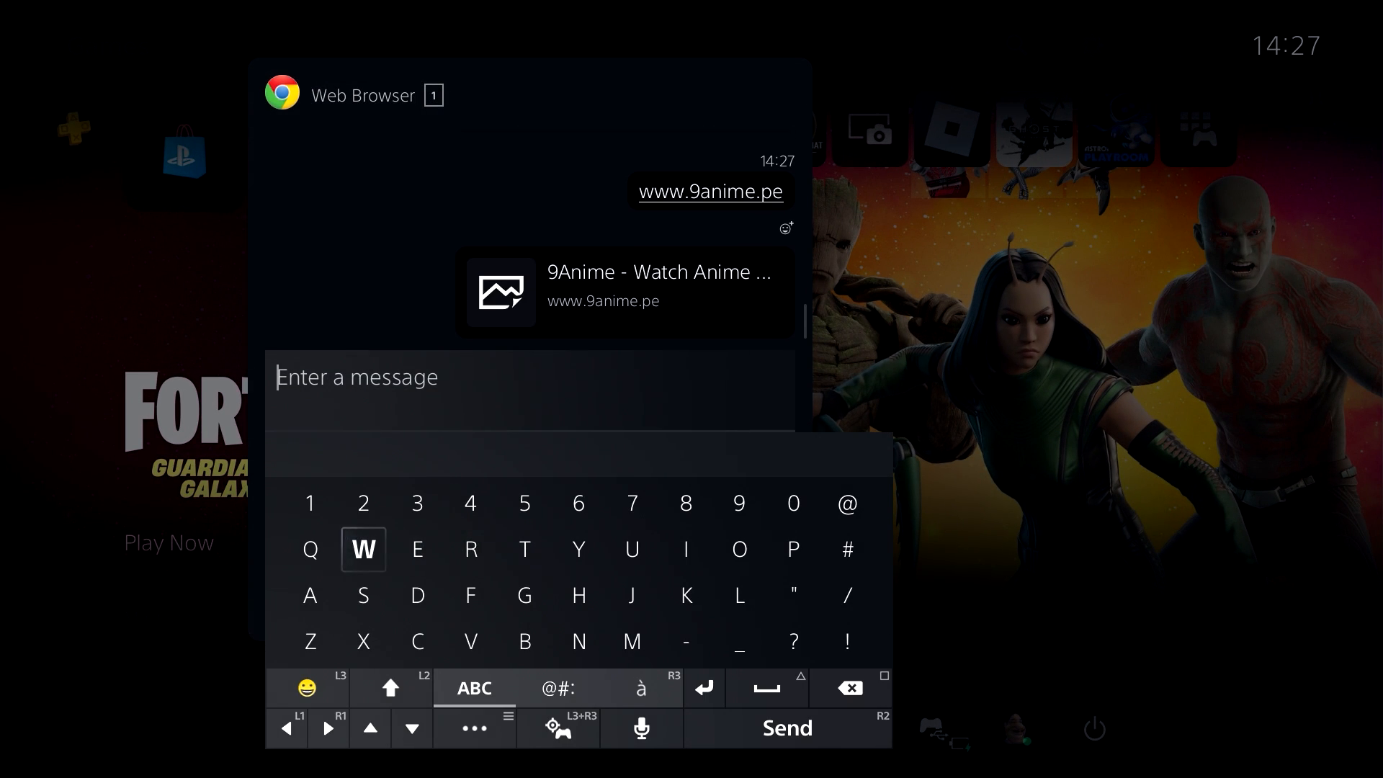
{"action": "key", "text": "Return"}
{"action": "key", "text": "Return"}
{"action": "key", "text": "BackSpace"}
{"action": "key", "text": "BackSpace"}
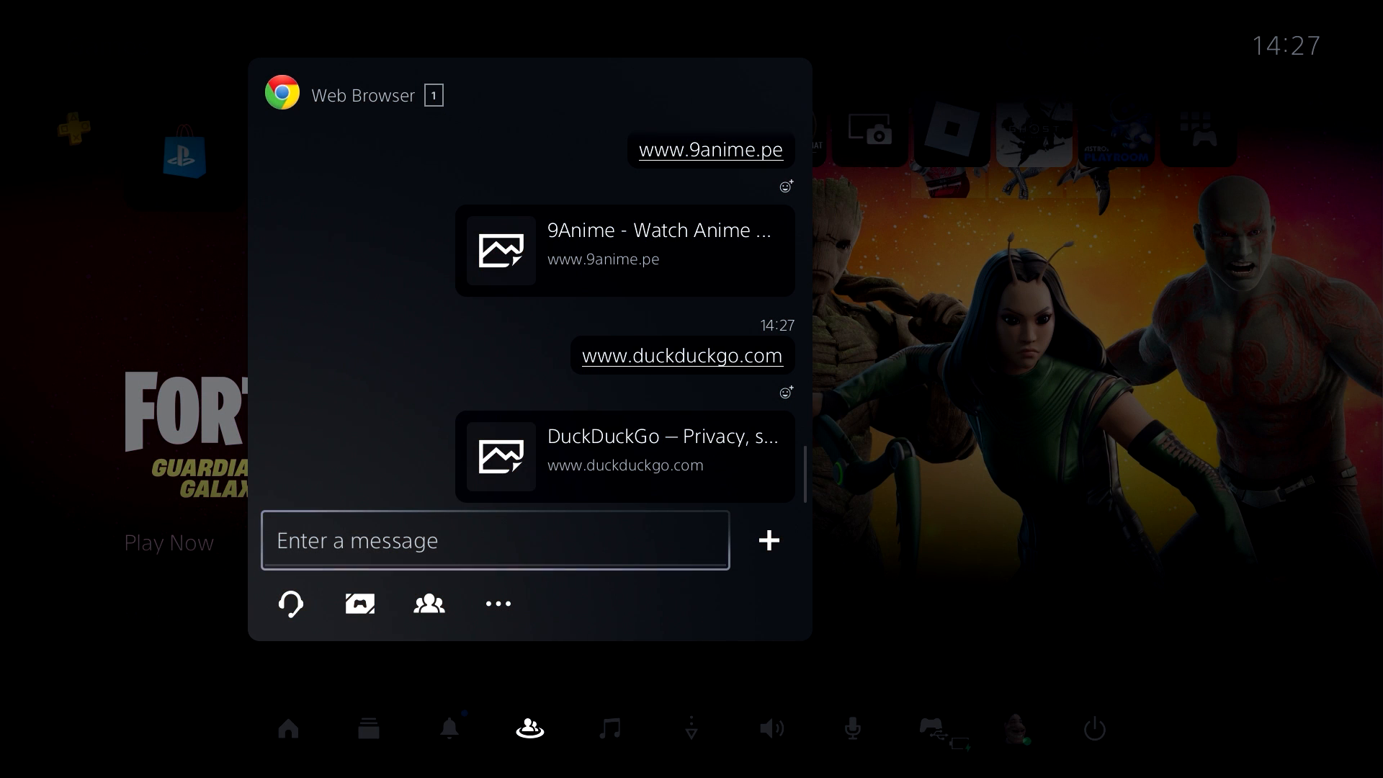
{"action": "key", "text": "Up"}
{"action": "key", "text": "Up"}
{"action": "key", "text": "Up"}
{"action": "key", "text": "Up"}
{"action": "key", "text": "Up"}
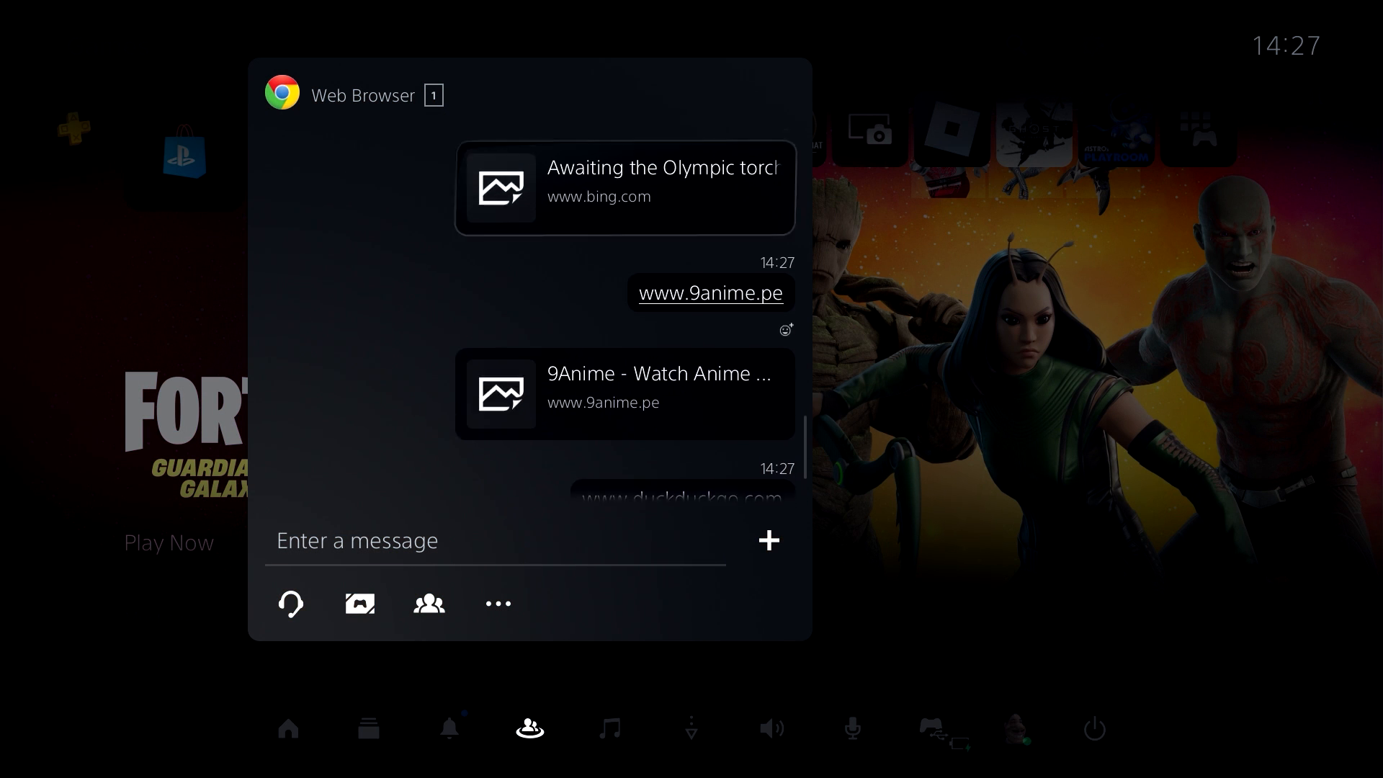
{"action": "key", "text": "Up"}
{"action": "key", "text": "Up"}
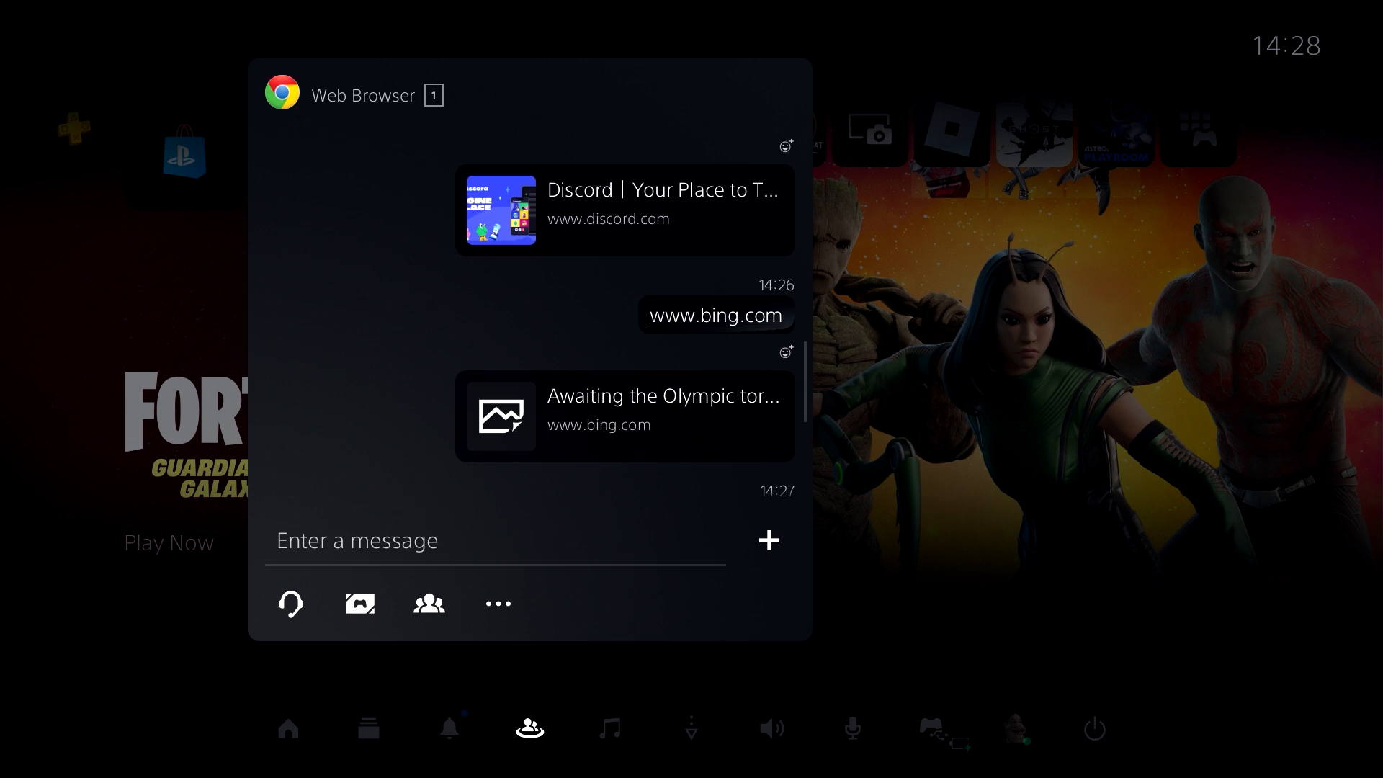
{"action": "key", "text": "Escape"}
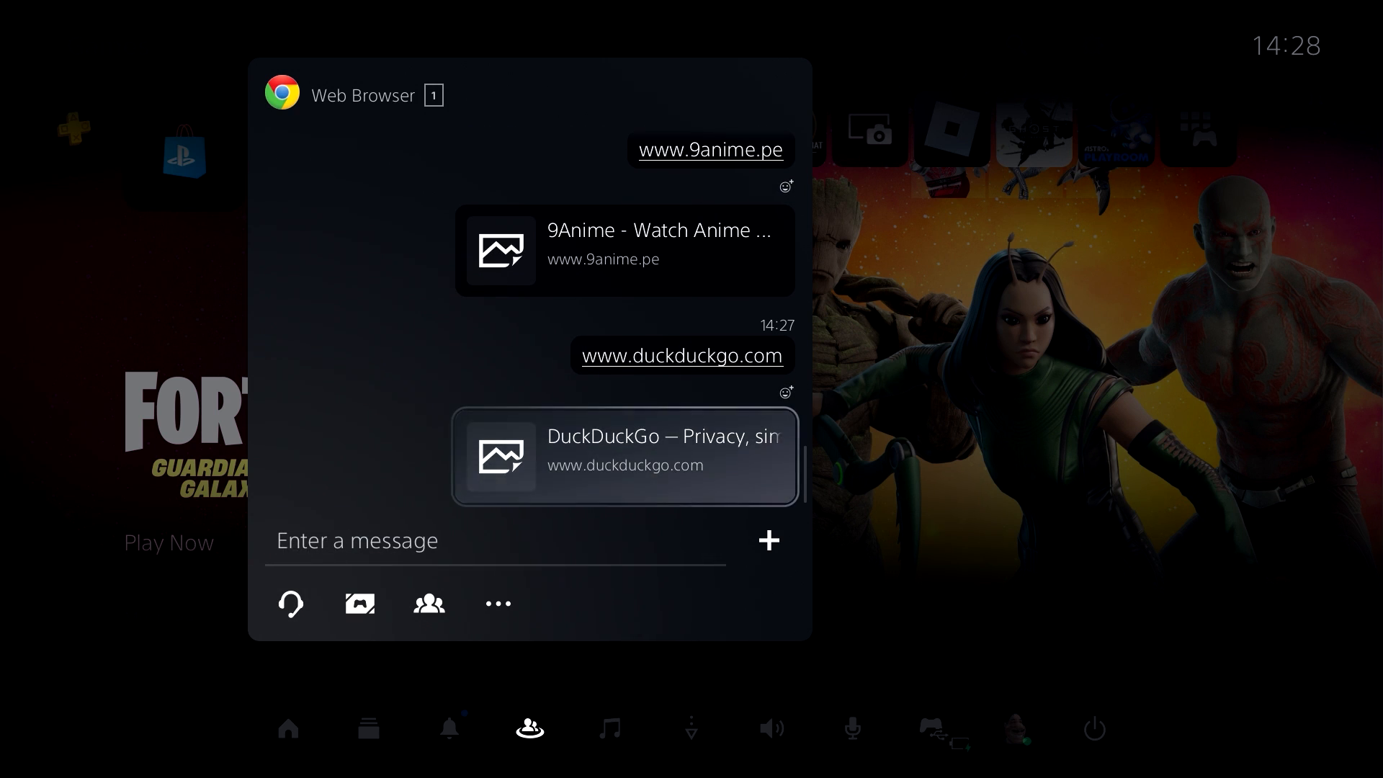
{"action": "key", "text": "Return"}
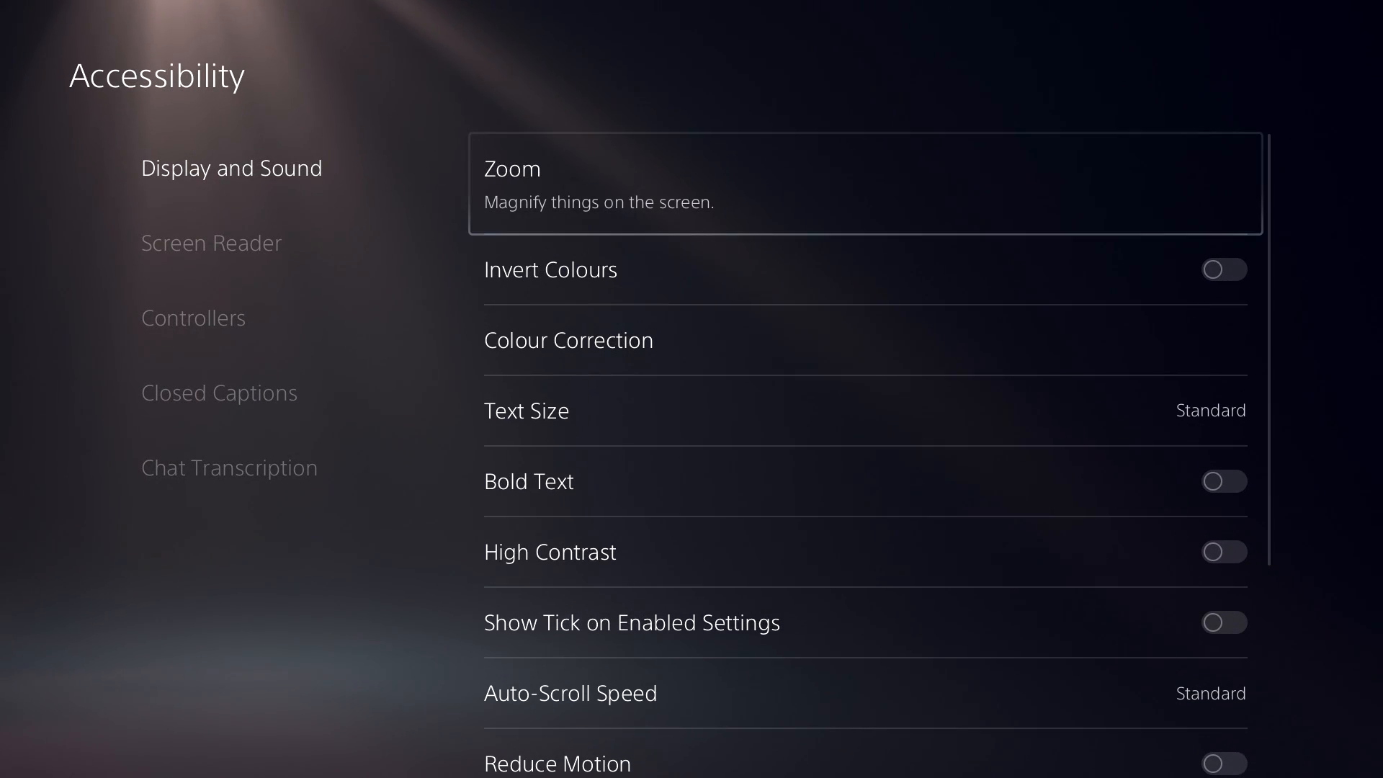
- Toggle Enable Zoom on in Accessibility > Display and Sound
{"action": "key", "text": "Return"}
{"action": "key", "text": "Return"}
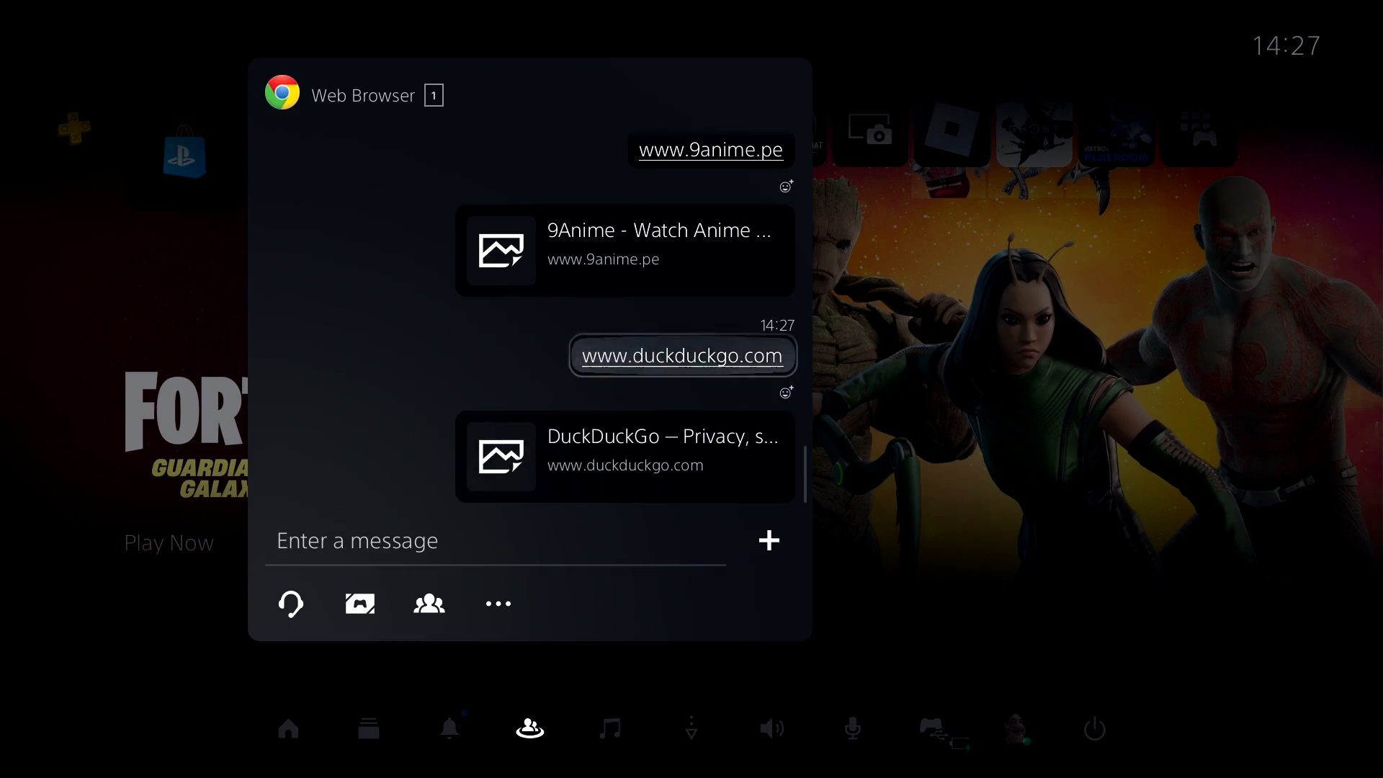
{"action": "scroll", "coordinate": [627, 325], "scroll_direction": "up", "scroll_amount": 2}
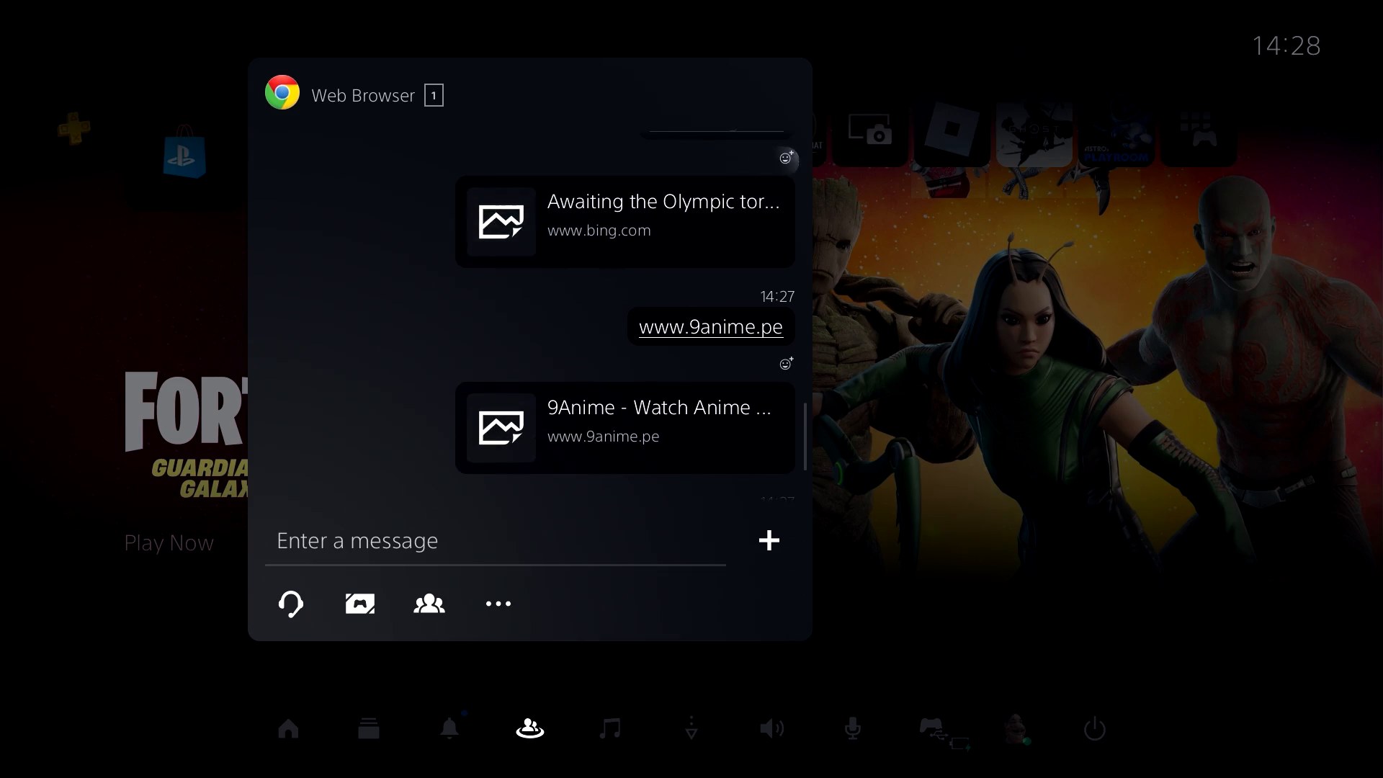
- Scroll up to the saved discord.com link card in the chat
{"action": "key", "text": "Up"}
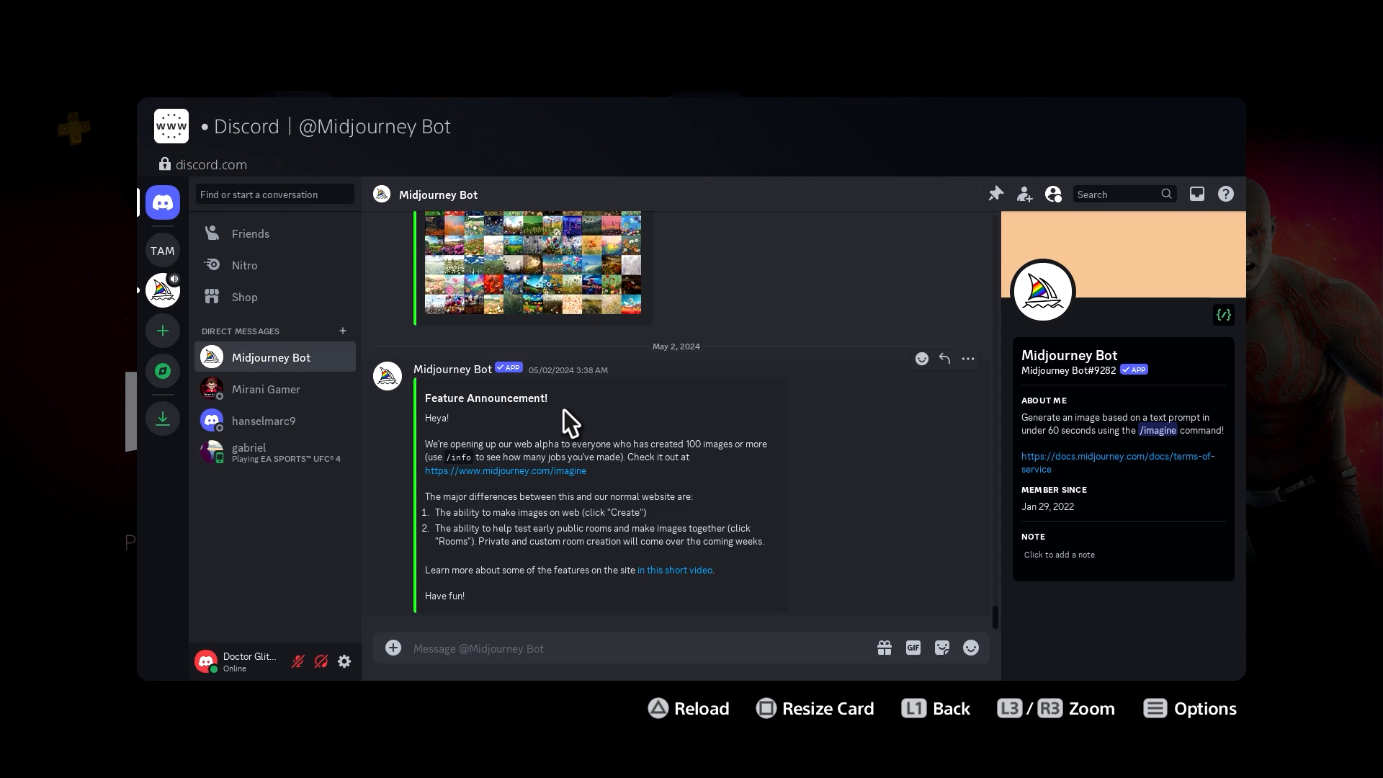
- Pin the Discord browser card to the right side of the screen beside the game
{"action": "key", "text": "Menu"}
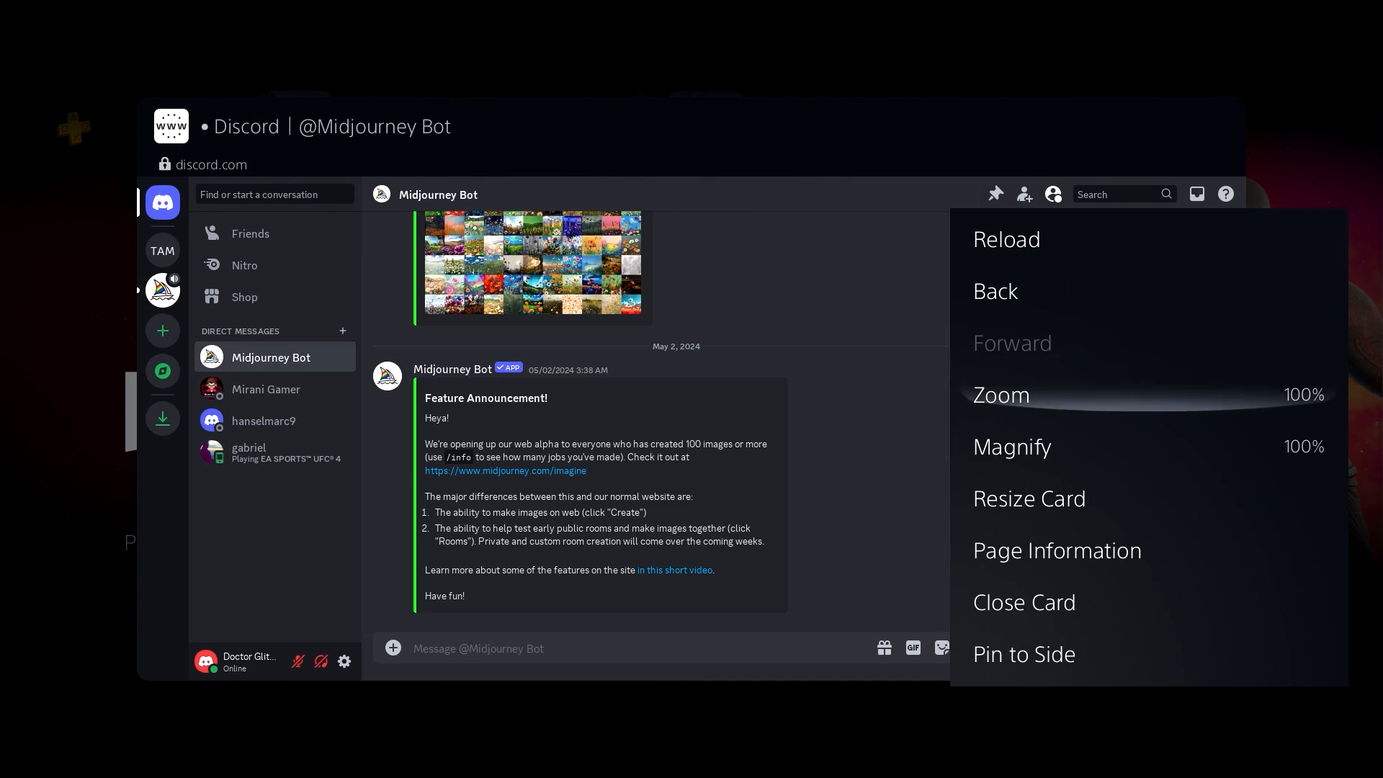
{"action": "key", "text": "Down"}
{"action": "key", "text": "Down"}
{"action": "key", "text": "Return"}
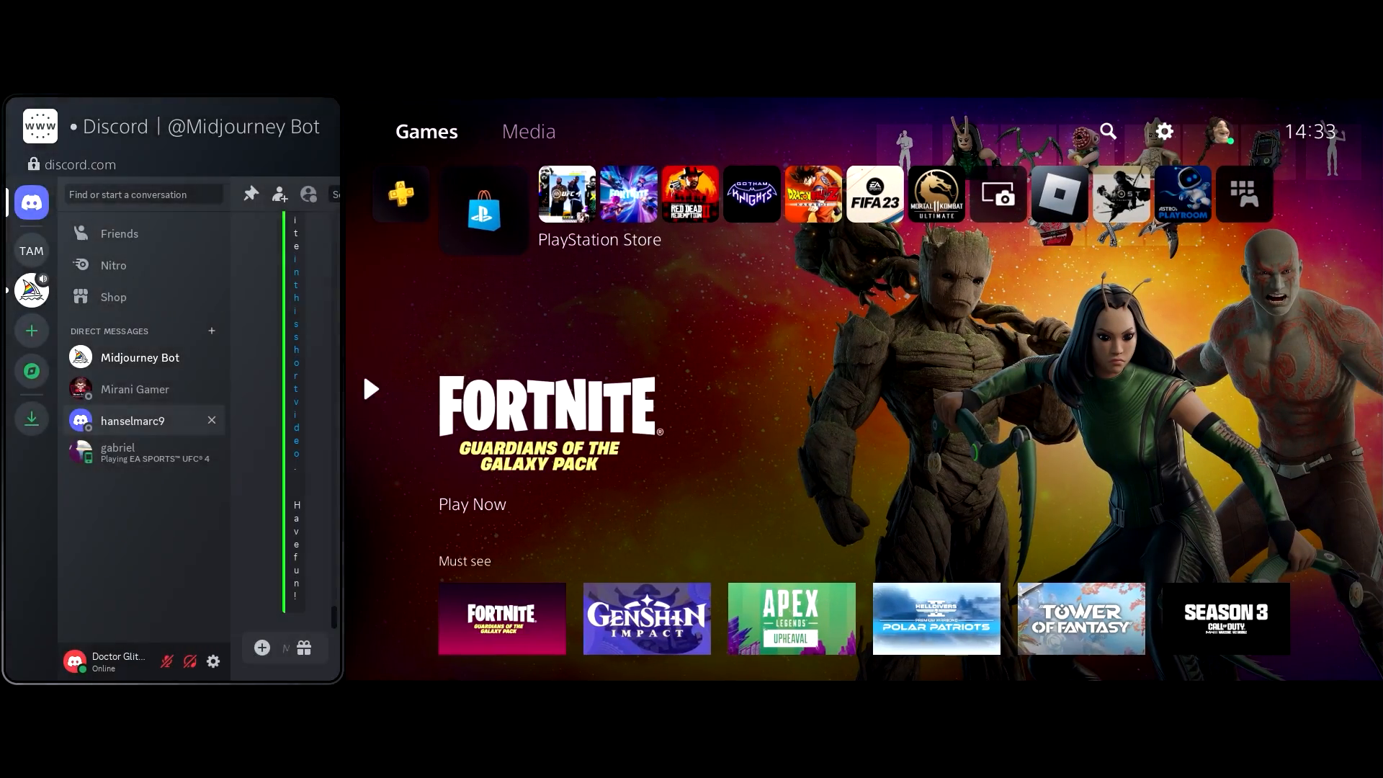
{"action": "key", "text": "Return"}
{"action": "key", "text": "Return"}
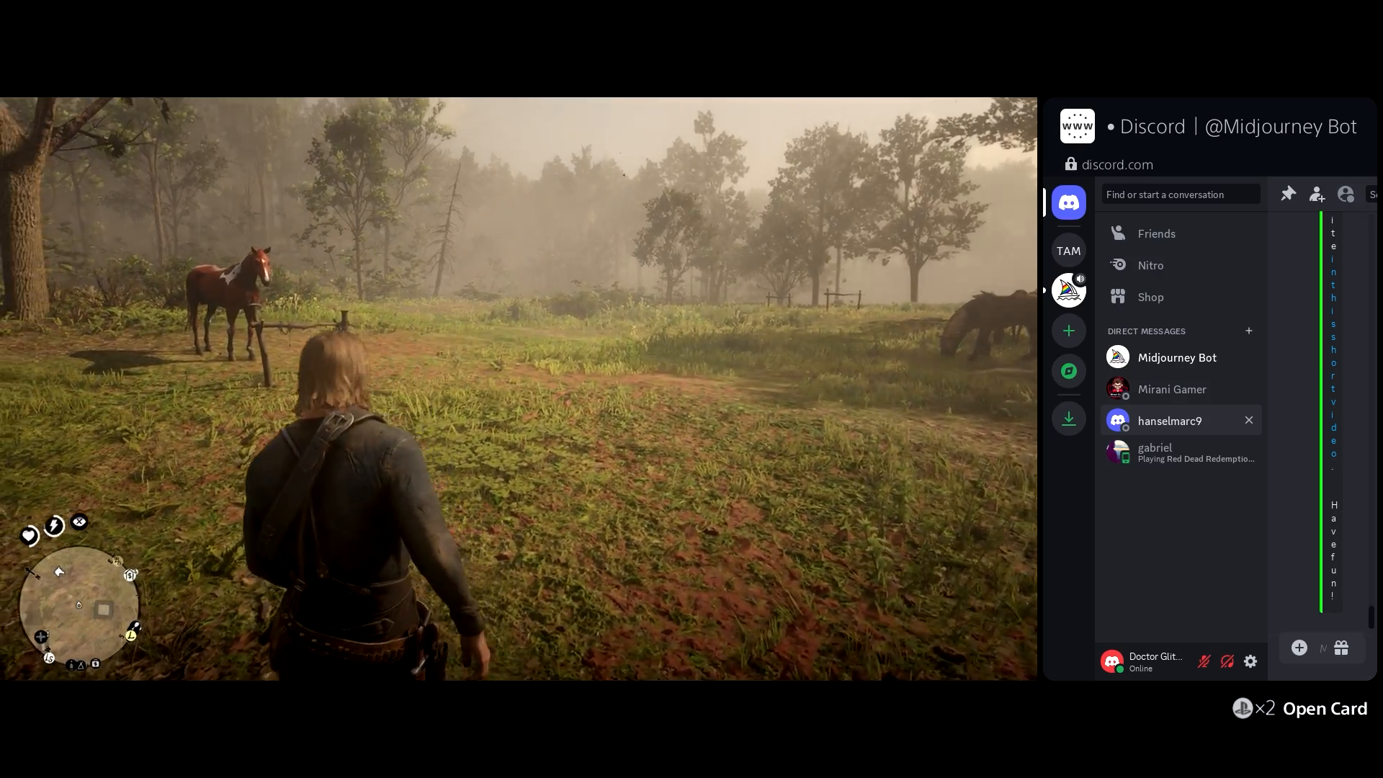